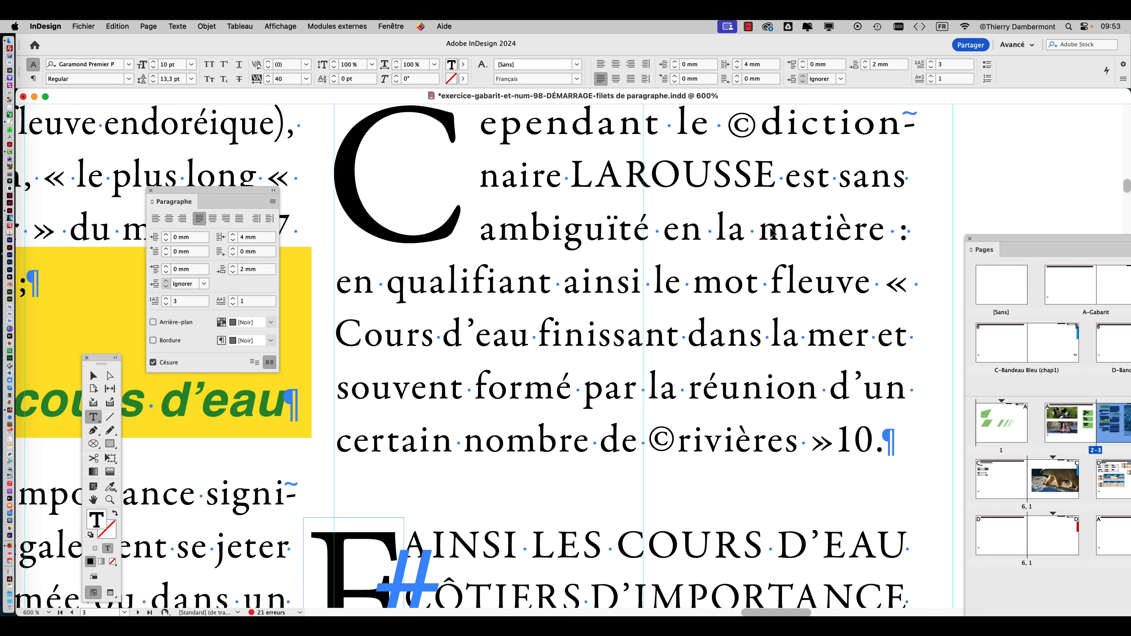
# Insert "bonne r" directly before the word "matière" in the paragraph with the large drop cap C
pyautogui.write('bo')
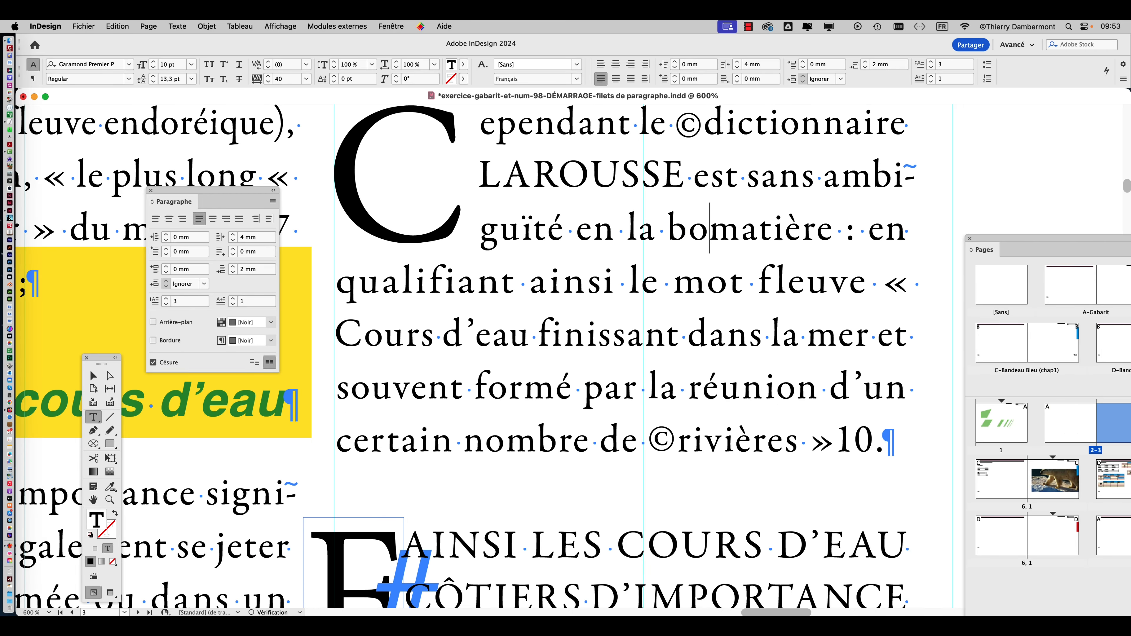
pyautogui.write('nn')
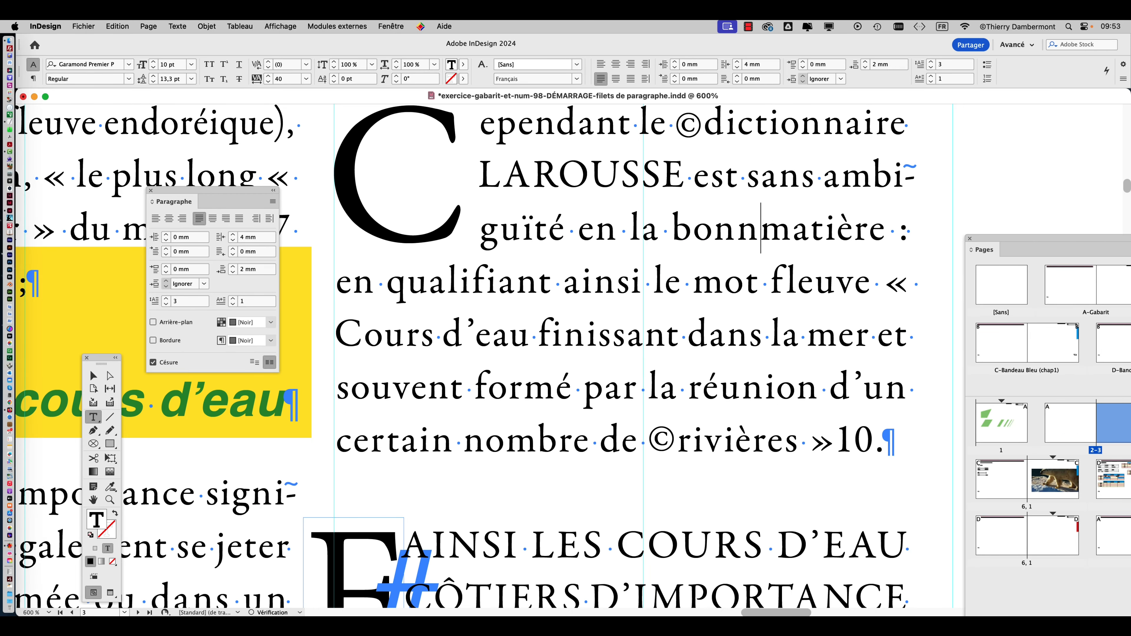
pyautogui.write('e ')
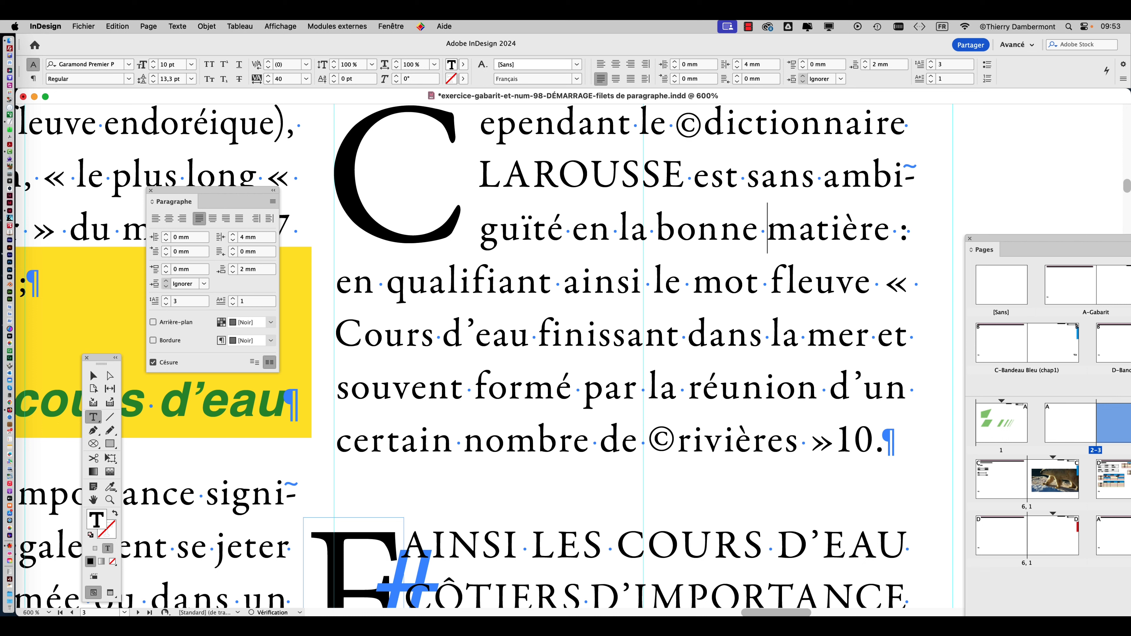
pyautogui.write('r')
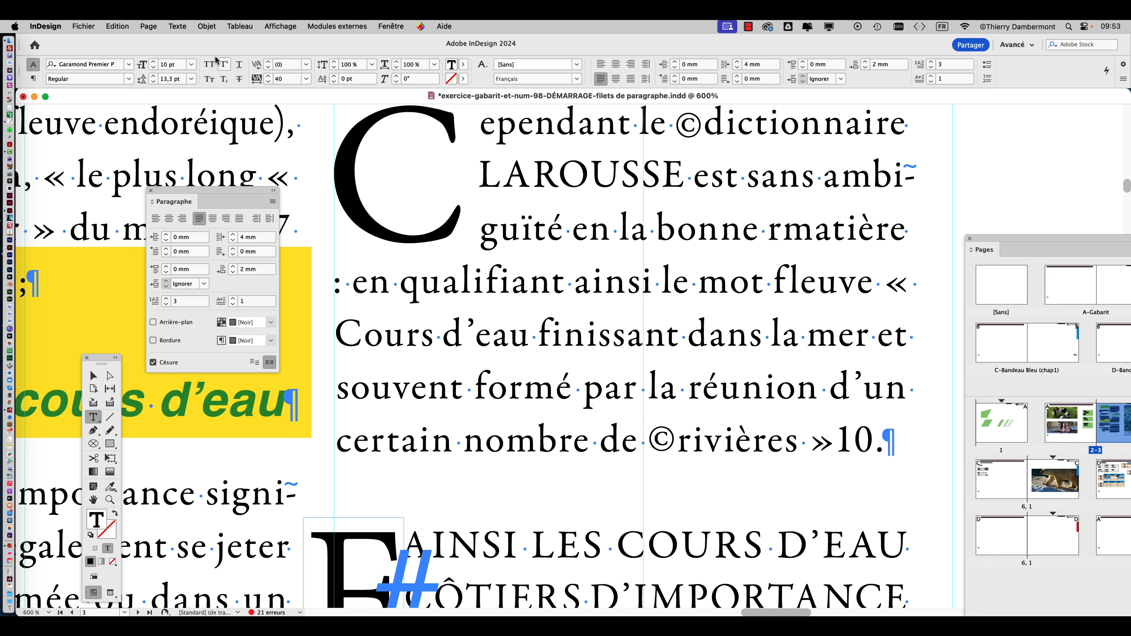
# Open Find/Change, set the search scope to Document, and enter a space followed by a colon as the search text
pyautogui.click(117, 26)
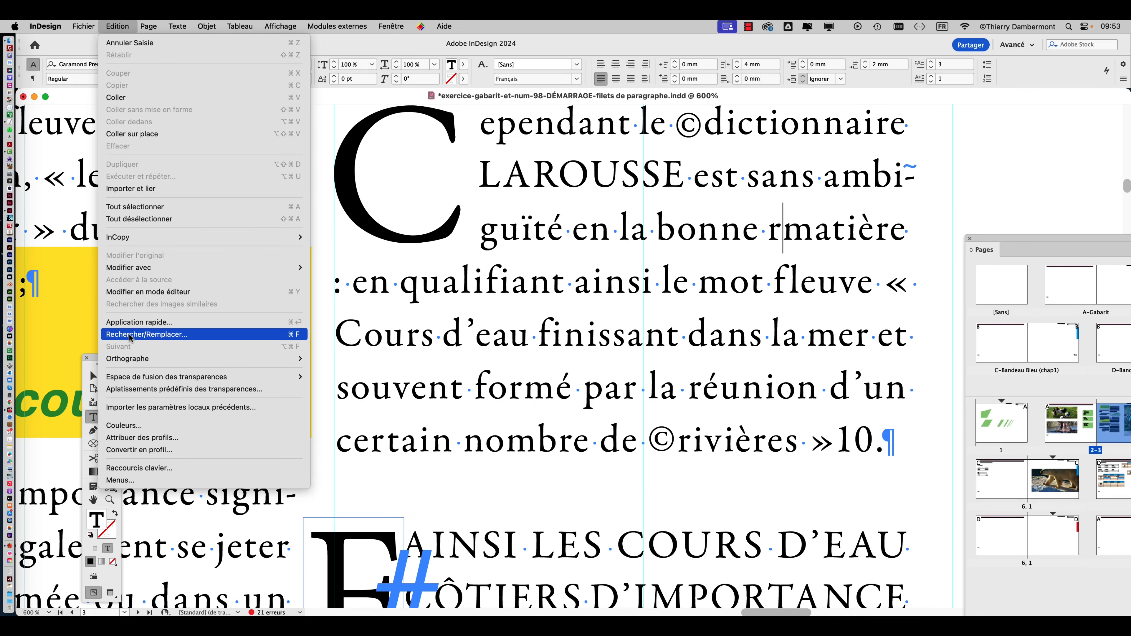
pyautogui.click(130, 335)
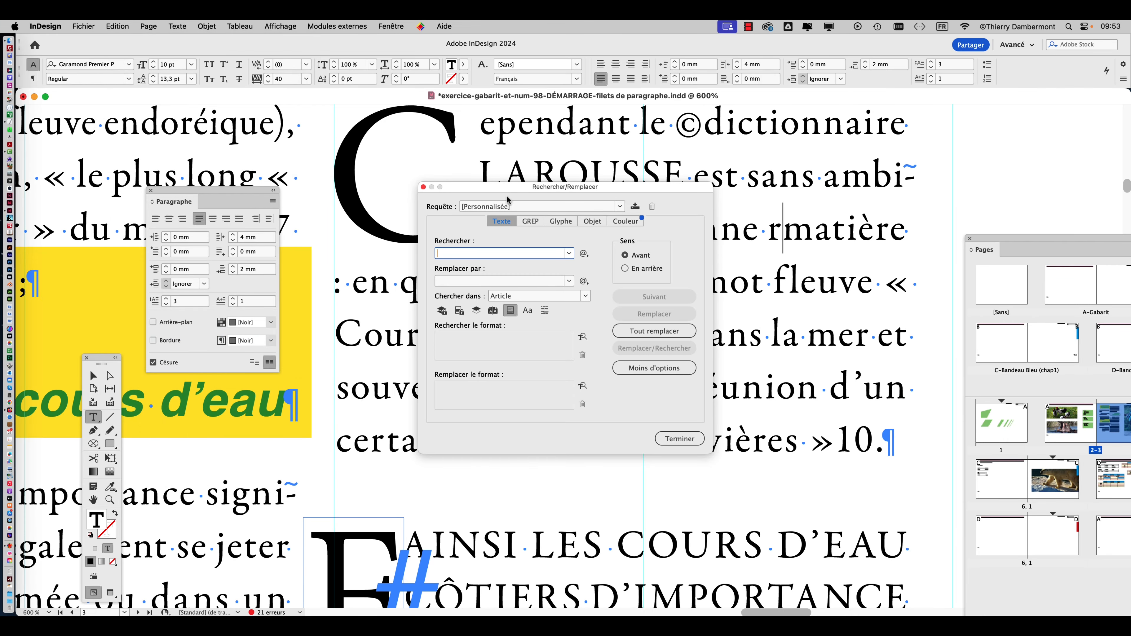
pyautogui.moveTo(512, 192); pyautogui.dragTo(746, 107)
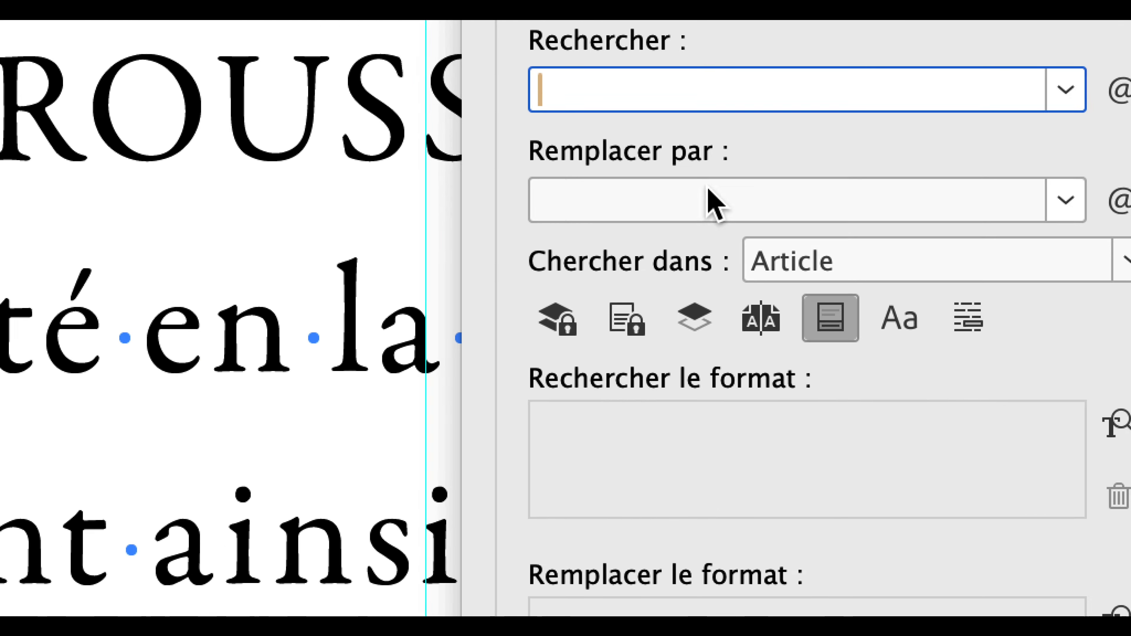
pyautogui.click(739, 212)
pyautogui.click(757, 272)
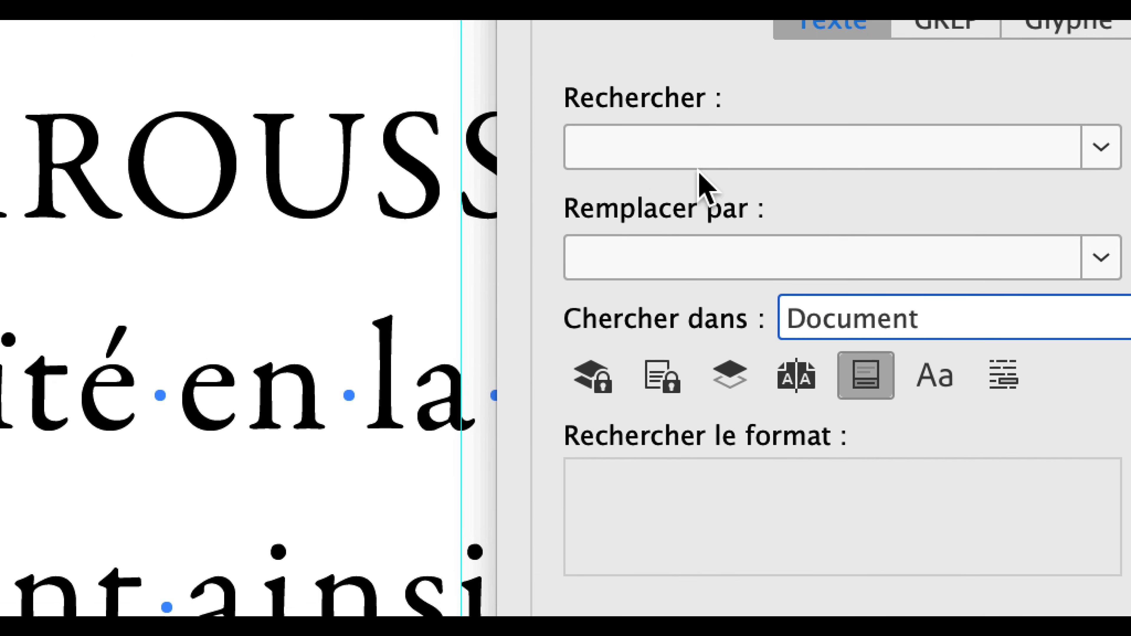
pyautogui.click(588, 113)
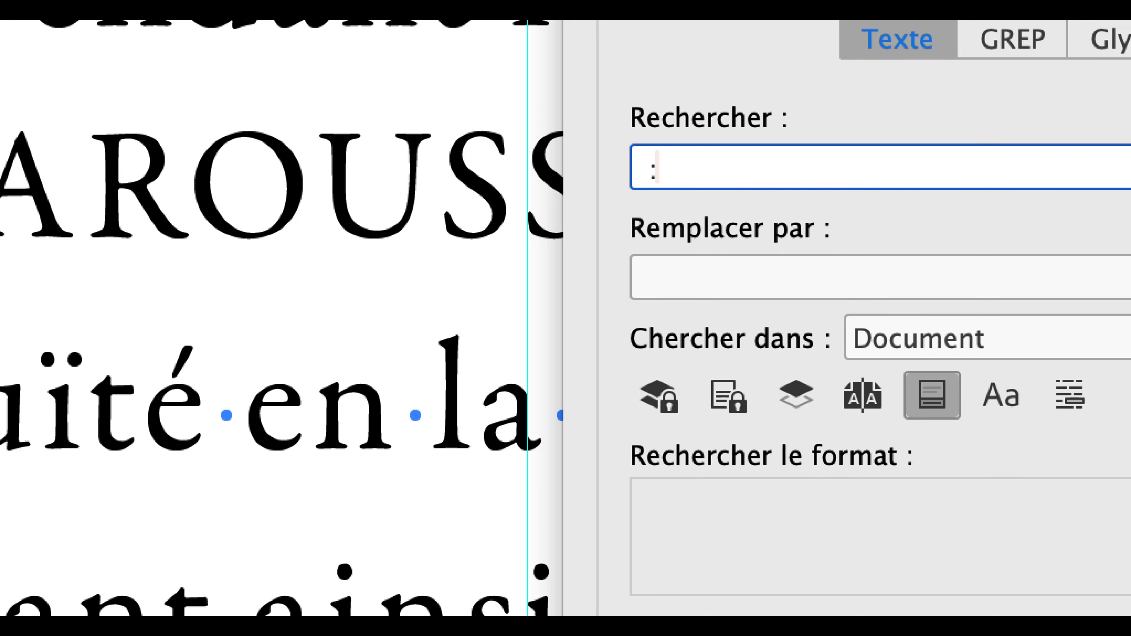
# Set the replacement text to a nonbreaking space followed by a colon (^S:)
pyautogui.click(681, 285)
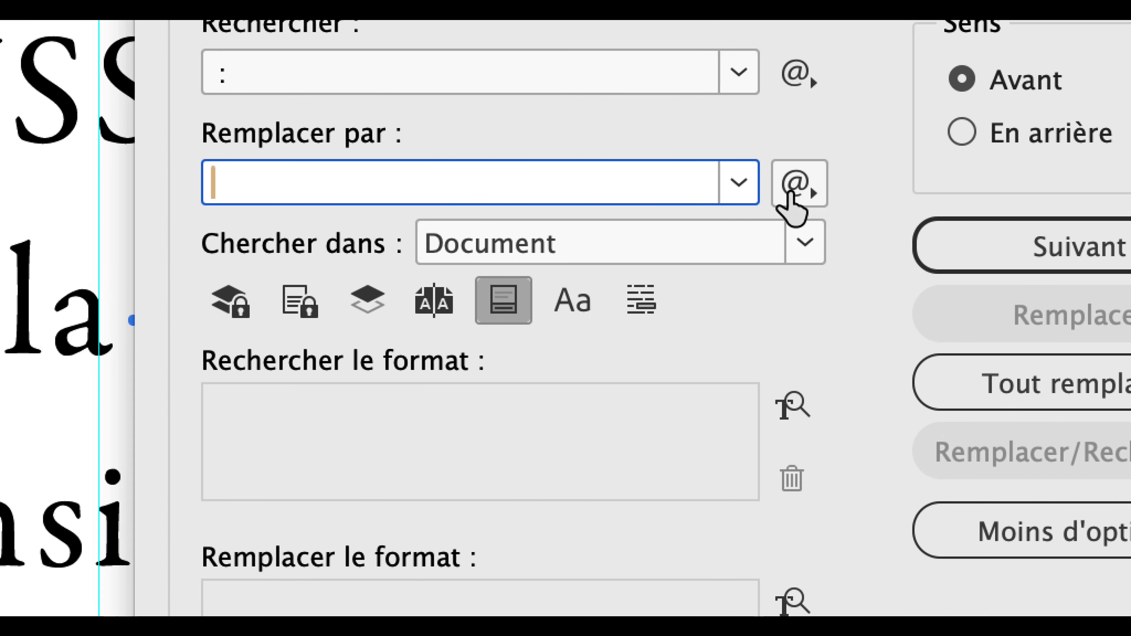
pyautogui.click(795, 190)
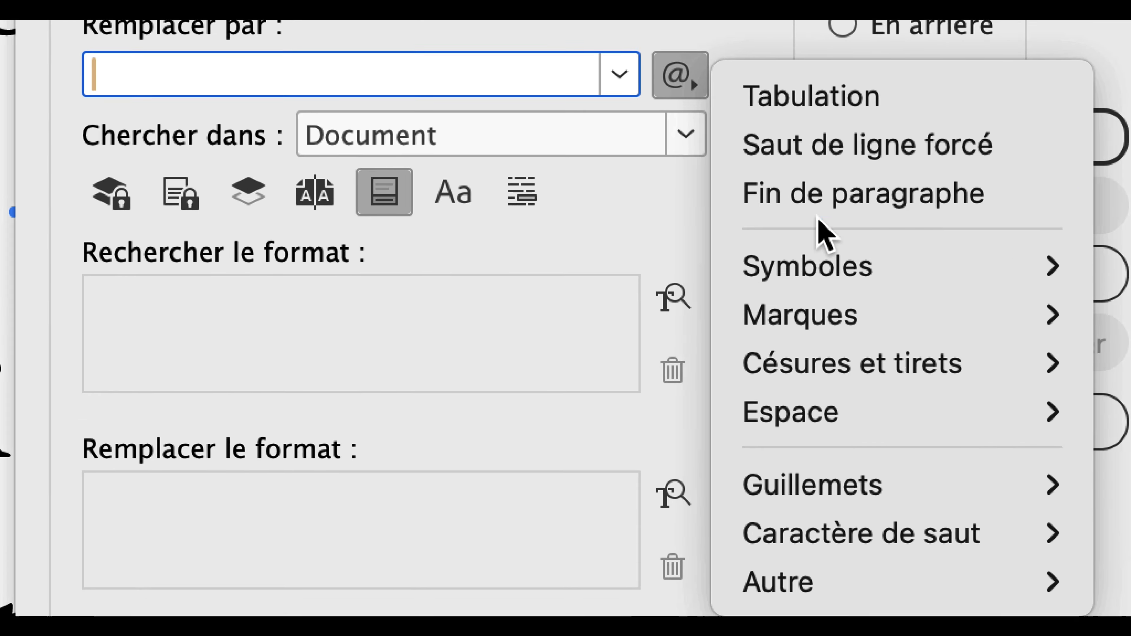
pyautogui.moveTo(824, 293)
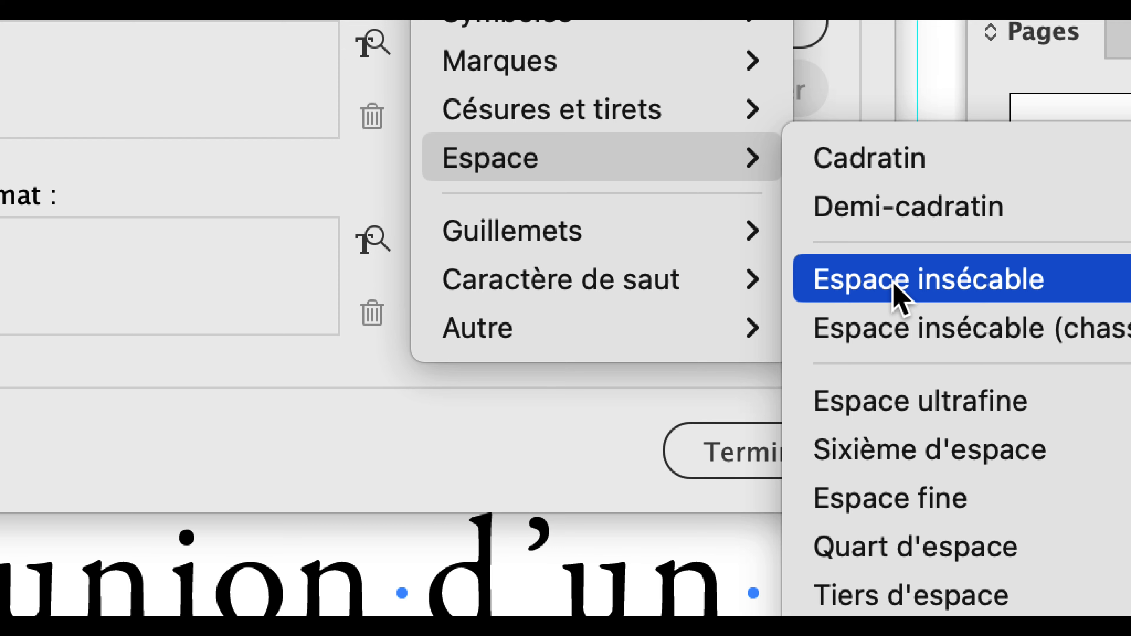
pyautogui.click(900, 280)
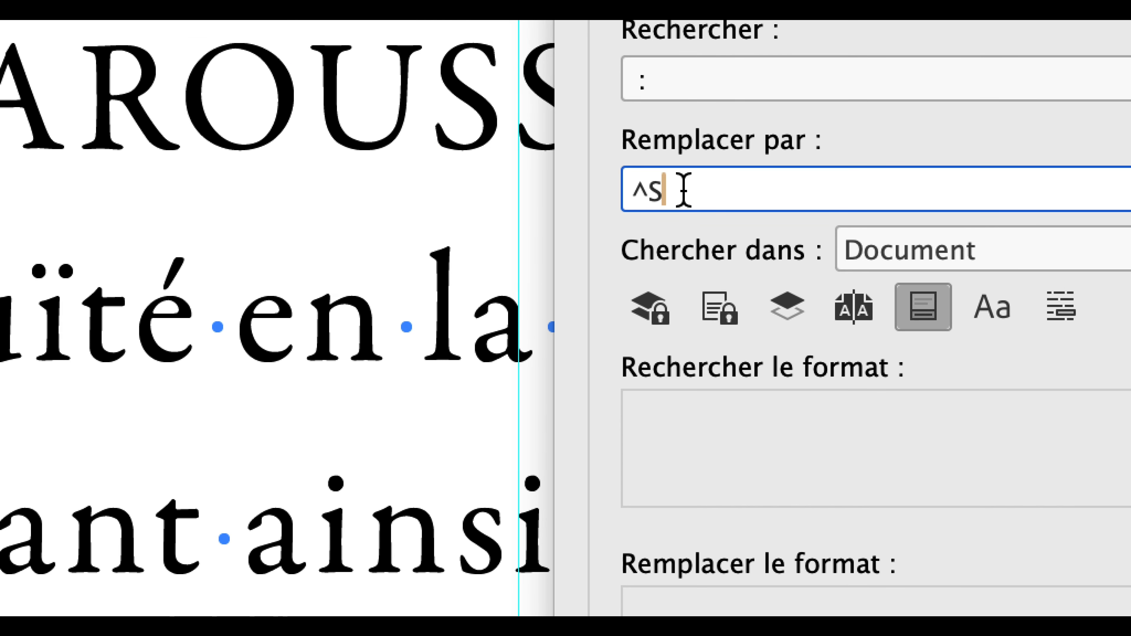
pyautogui.write(':')
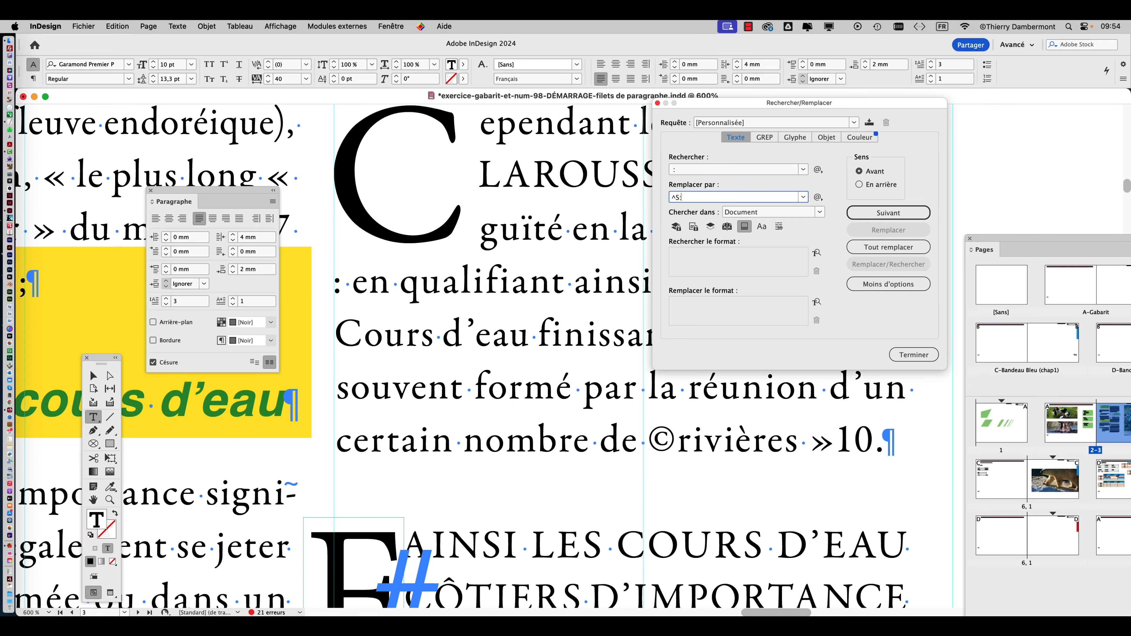
# Replace all space-plus-colon occurrences throughout the document
pyautogui.click(901, 247)
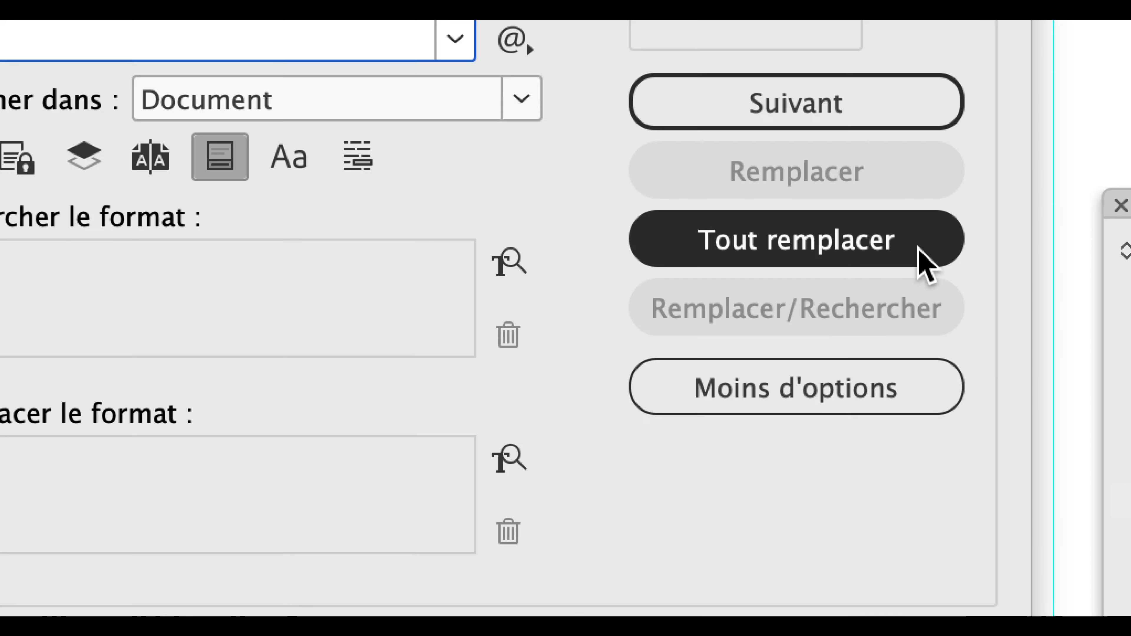
pyautogui.click(919, 248)
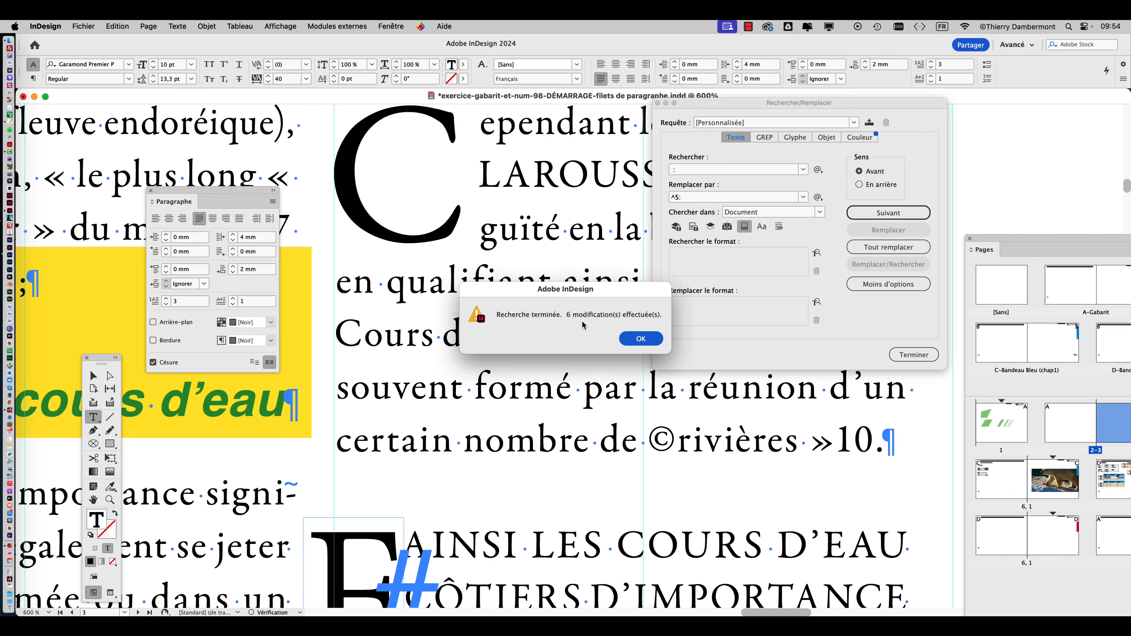
pyautogui.click(640, 340)
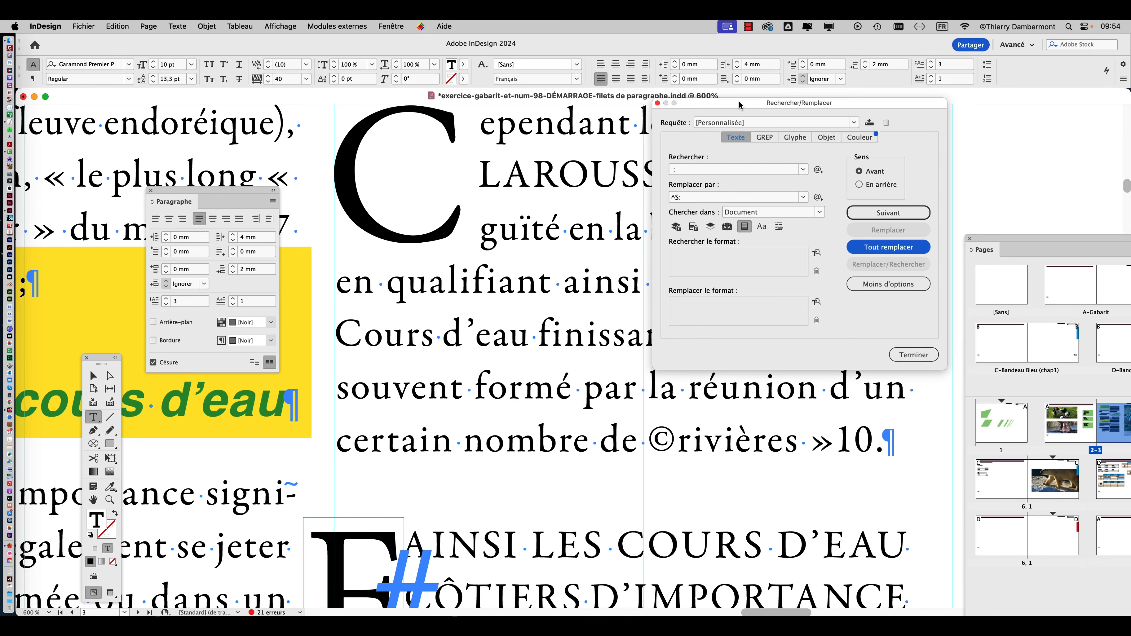
# Select the space before the colon after "matière" to examine the character that was substituted
pyautogui.moveTo(725, 106); pyautogui.dragTo(772, 357)
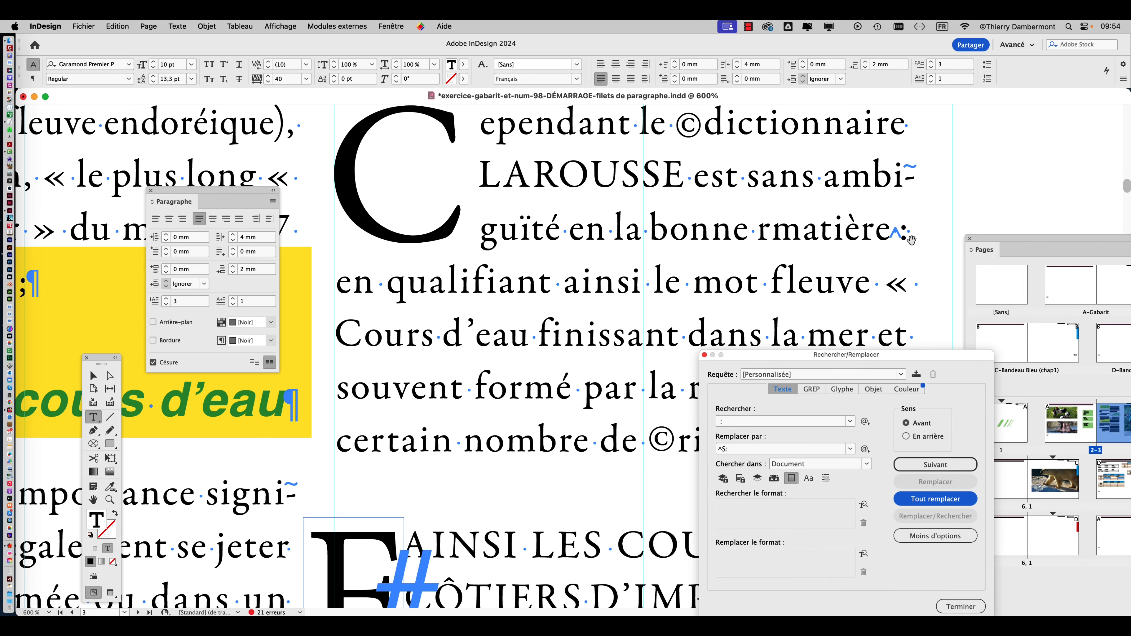
pyautogui.scroll(4, 911, 241)
pyautogui.moveTo(835, 213); pyautogui.dragTo(861, 222)
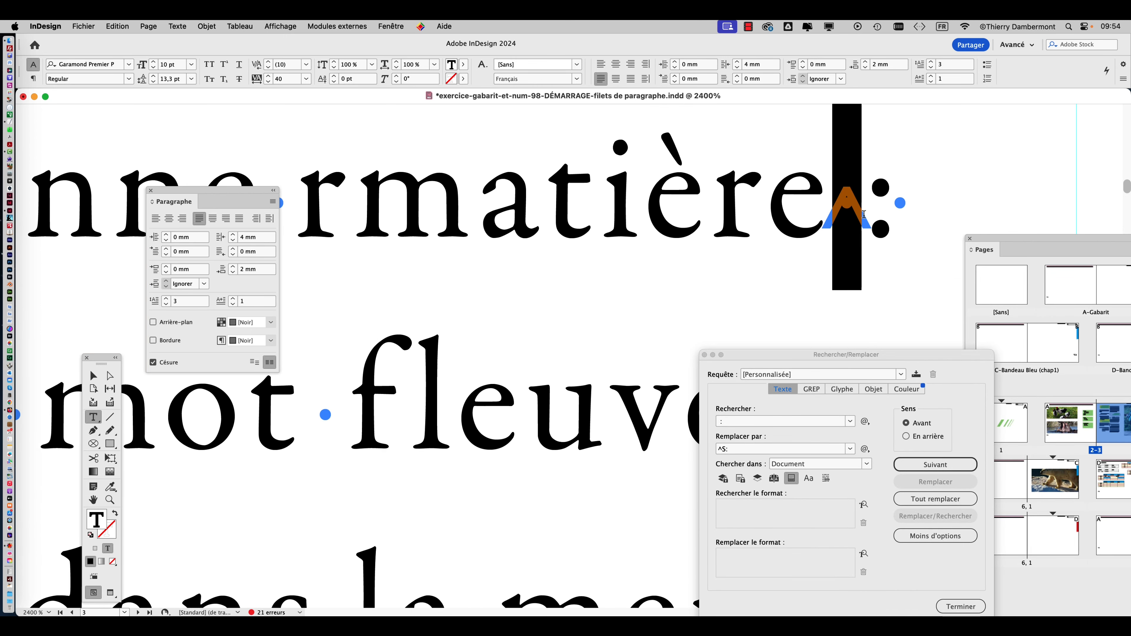
pyautogui.click(845, 233)
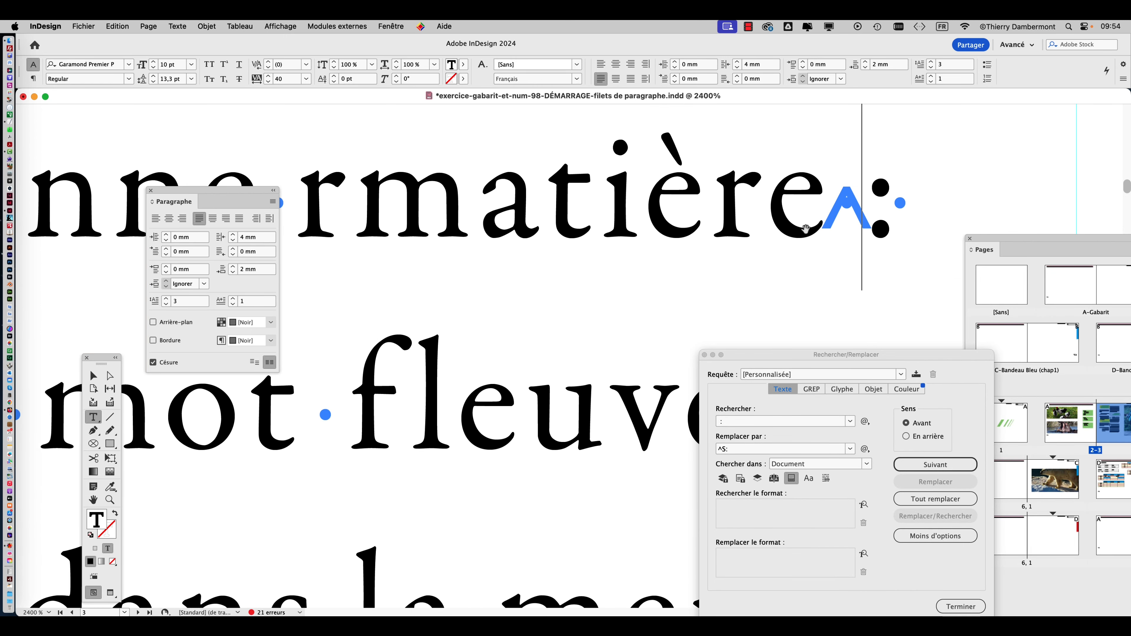
pyautogui.scroll(-4, 804, 232)
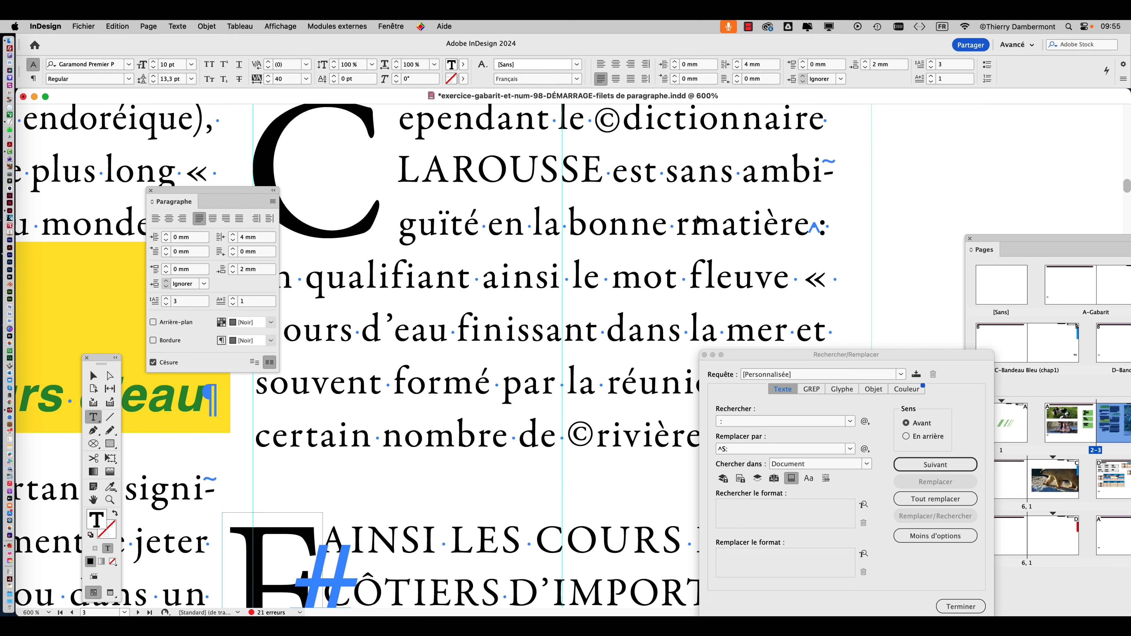
# Close Find/Change, then add a colon with a space before it after "qualifiant" and a colon directly after "Cours d'eau"
pyautogui.moveTo(251, 206); pyautogui.dragTo(163, 167)
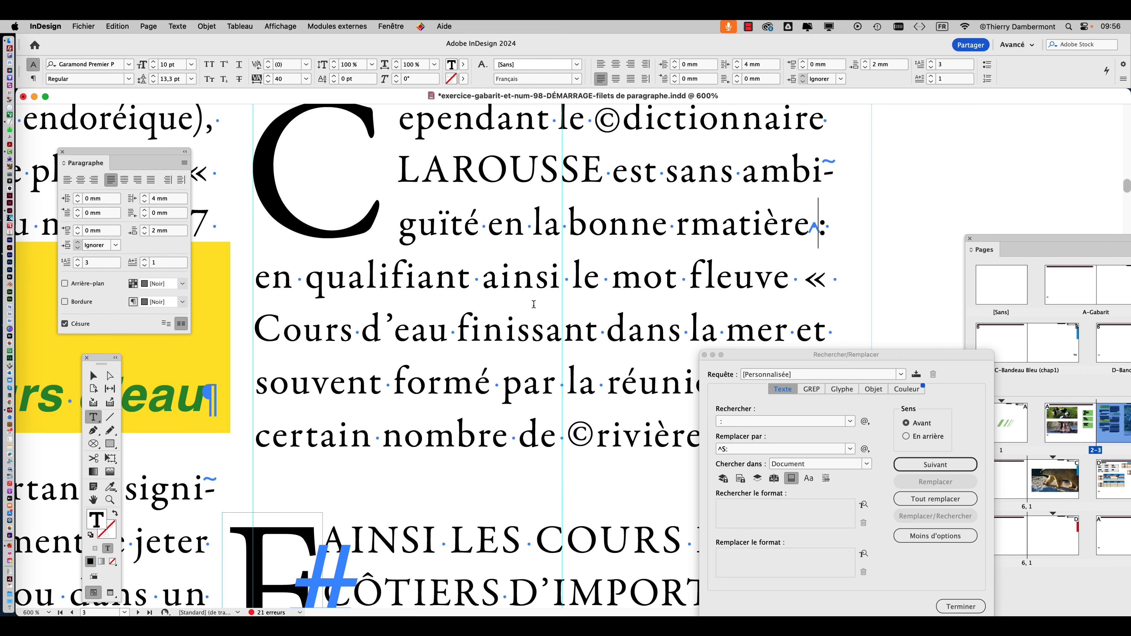
pyautogui.click(705, 355)
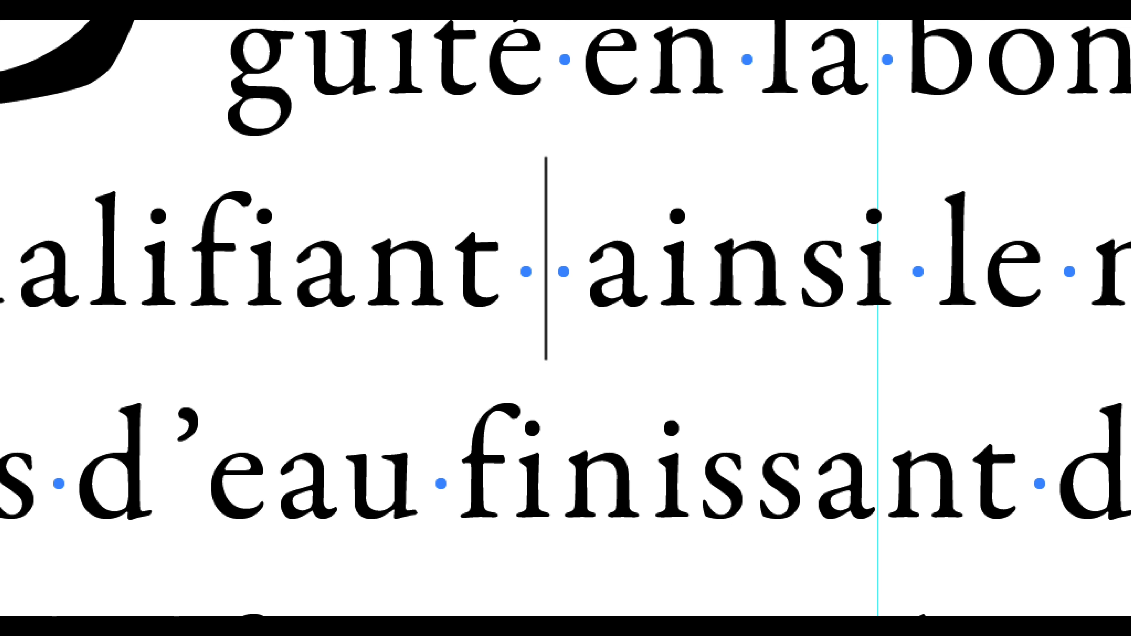
pyautogui.write(':')
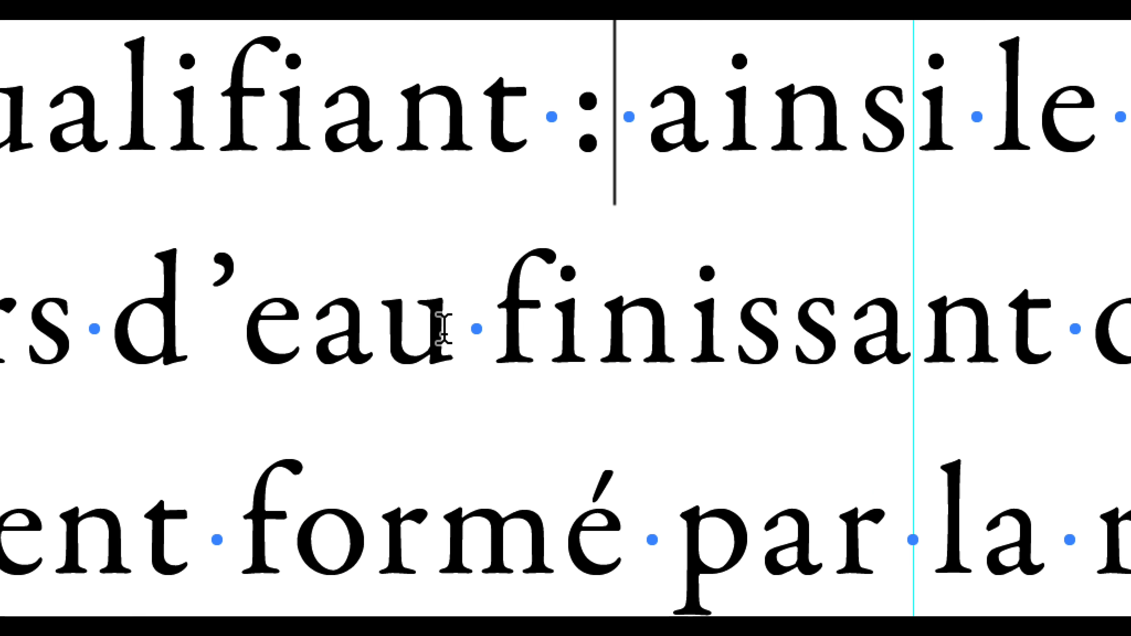
pyautogui.click(445, 333)
pyautogui.write(':')
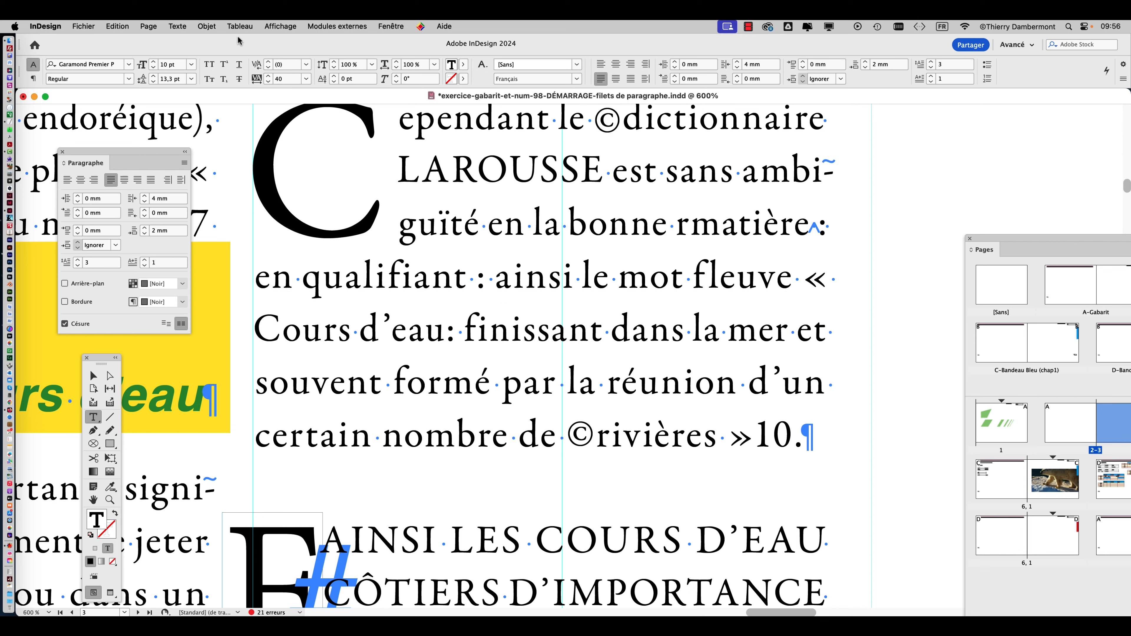
# Reopen Find/Change and set it to search for a lone colon and replace it with a space plus colon
pyautogui.click(117, 26)
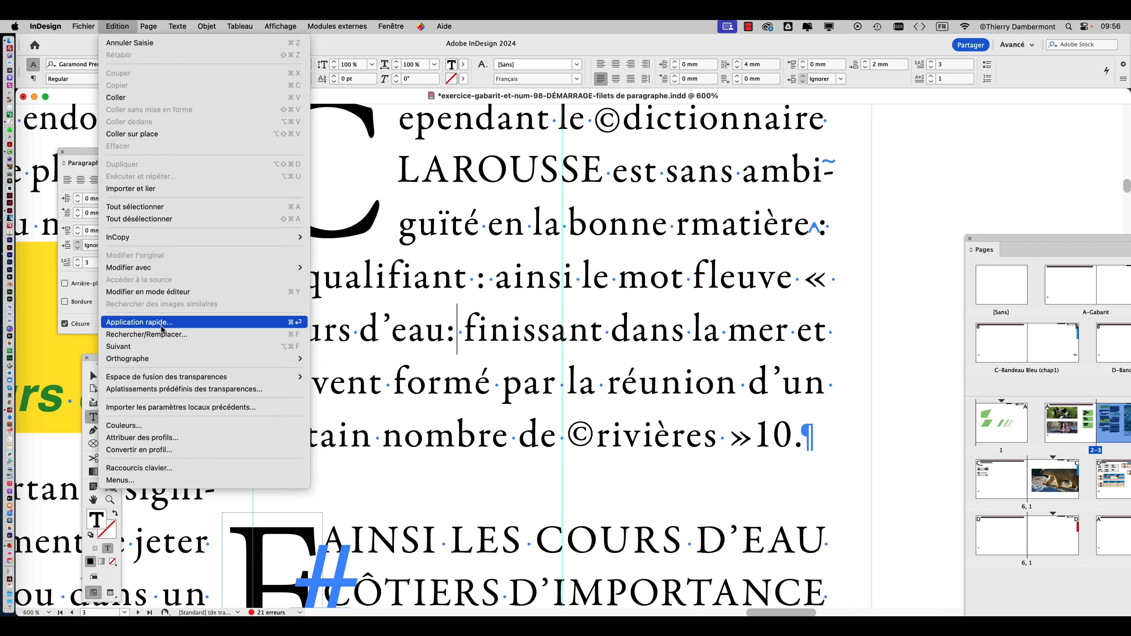
pyautogui.click(147, 334)
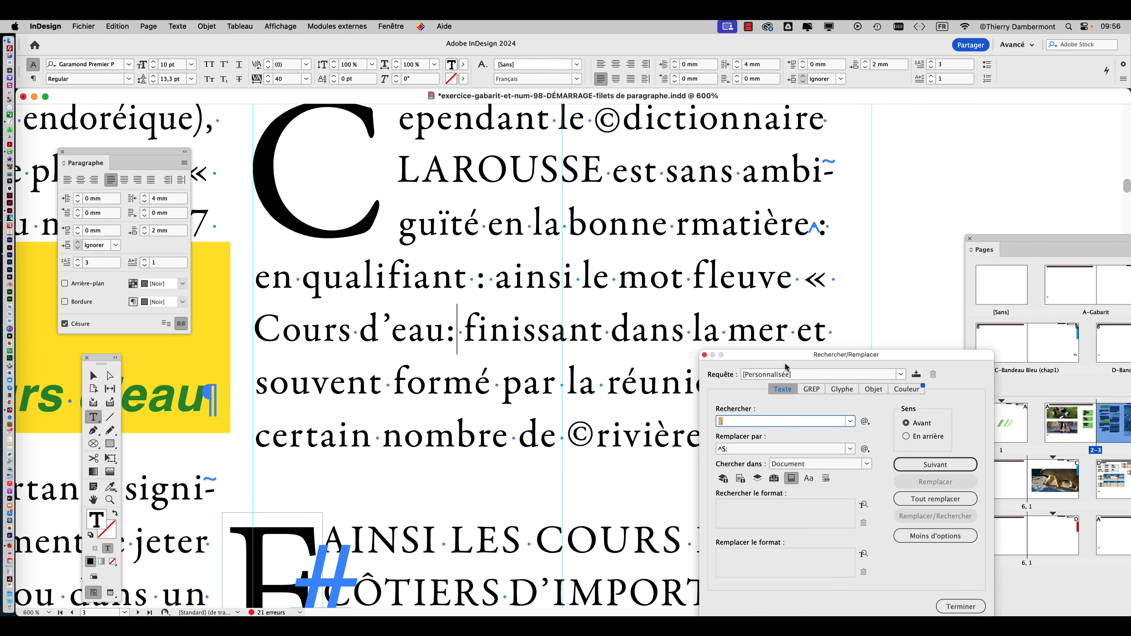
pyautogui.moveTo(748, 360); pyautogui.dragTo(724, 191)
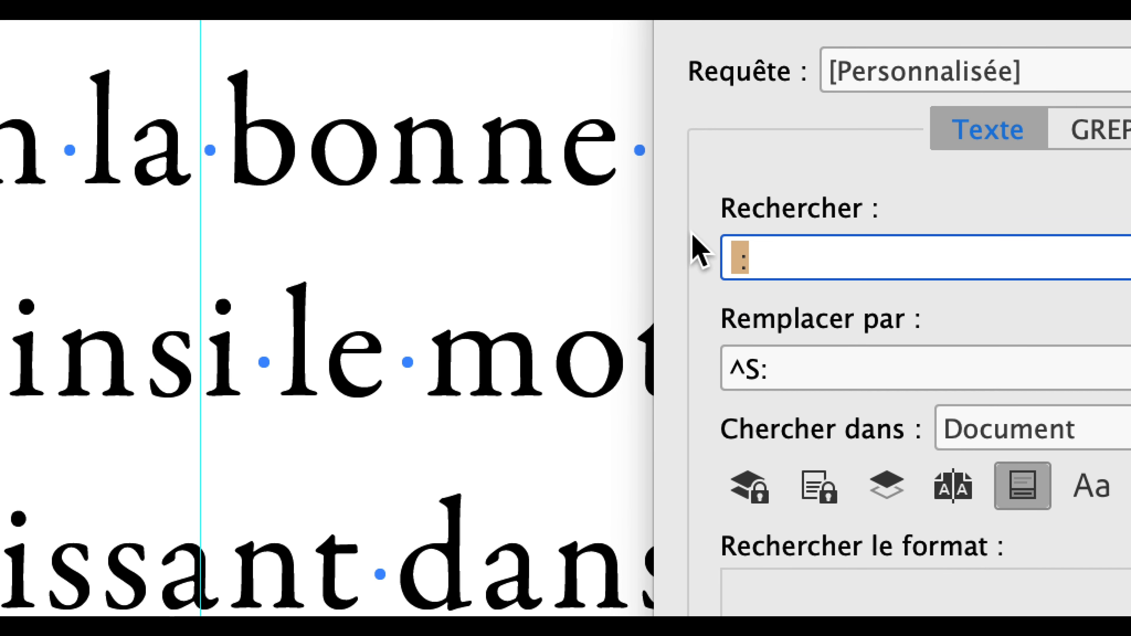
pyautogui.write(':')
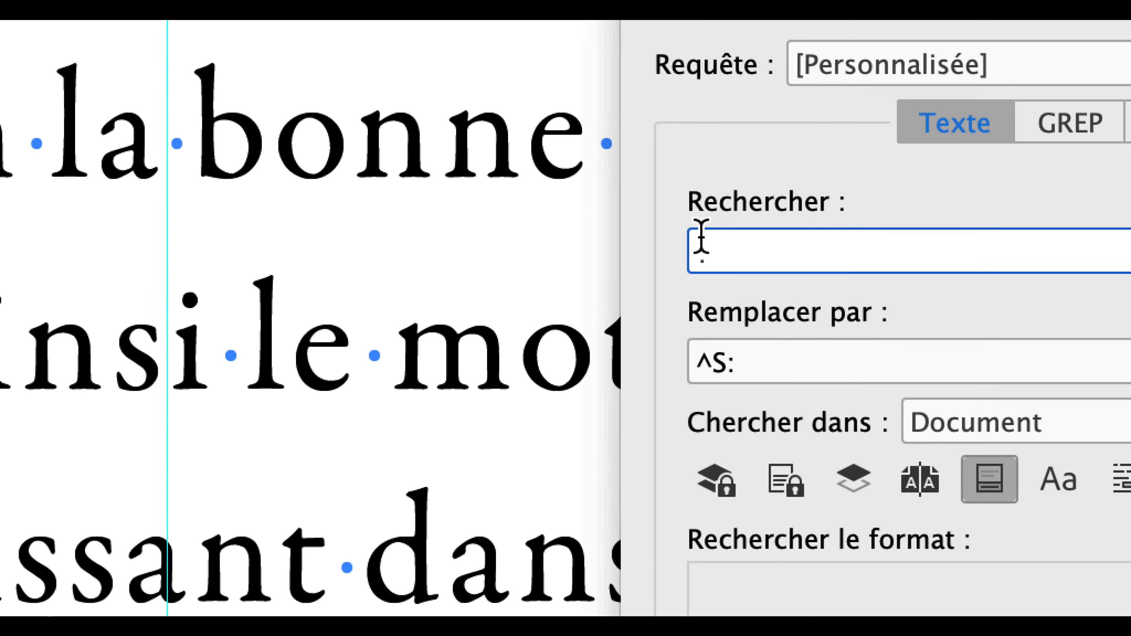
pyautogui.moveTo(742, 258); pyautogui.dragTo(726, 265)
pyautogui.moveTo(744, 347); pyautogui.dragTo(707, 349)
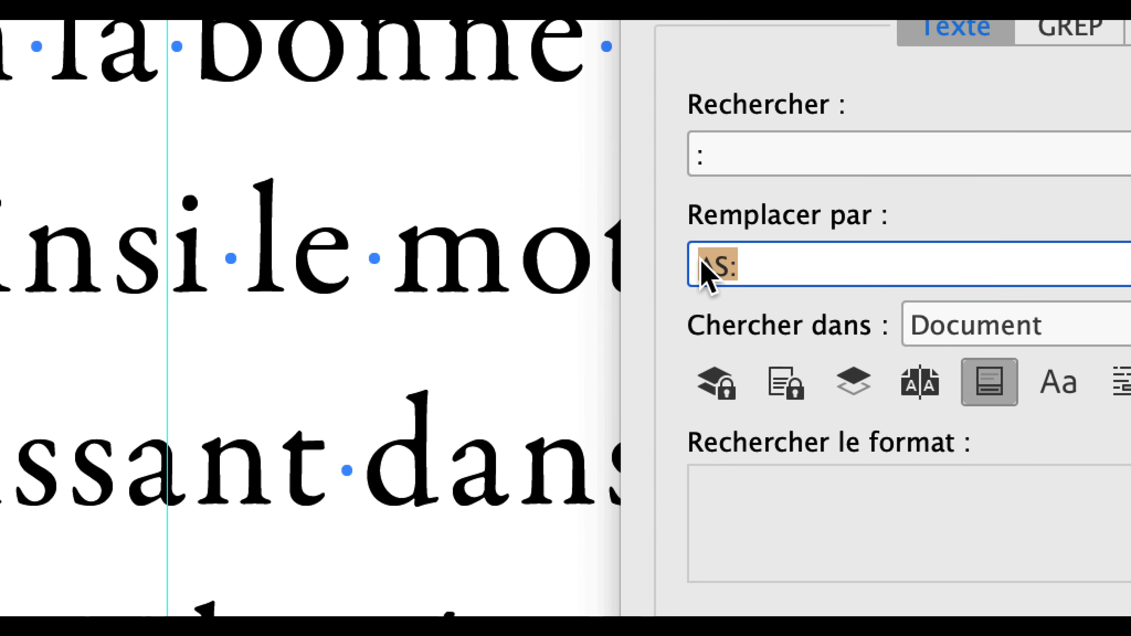
pyautogui.press('BackSpace')
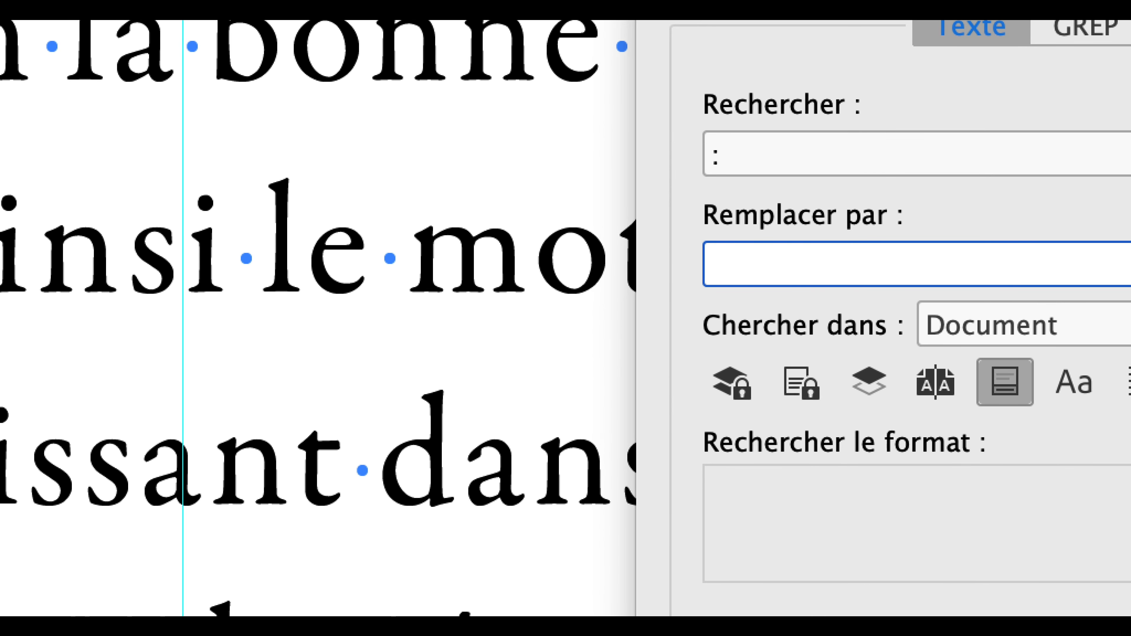
pyautogui.write(':')
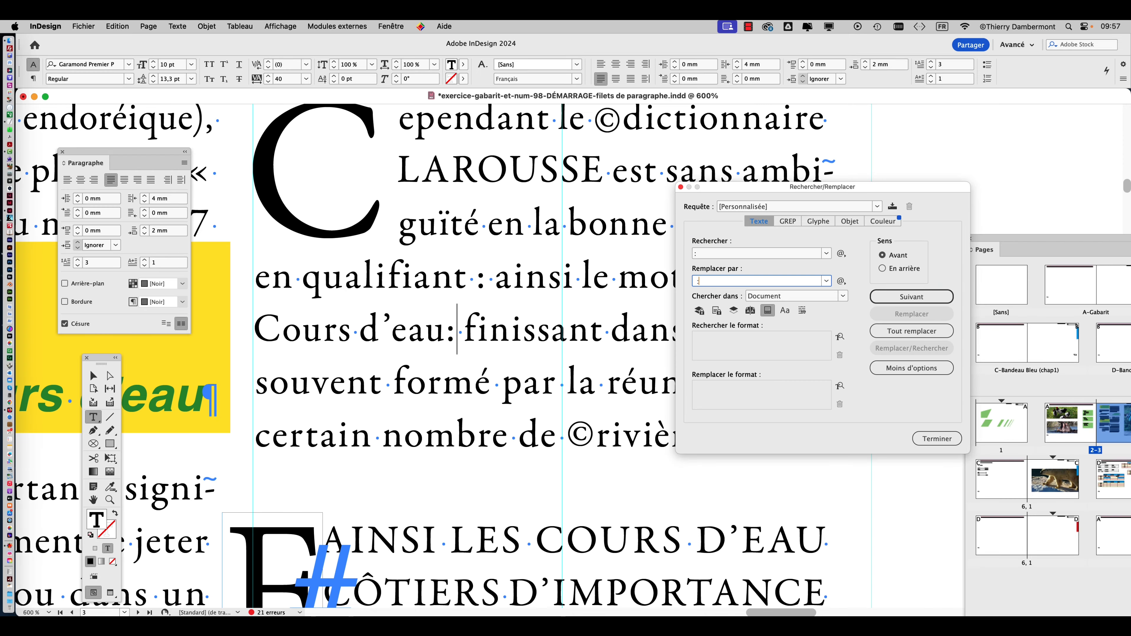
# Replace all colons throughout the document, close Find/Change, and check the space before the colon after "Cours d'eau"
pyautogui.click(914, 331)
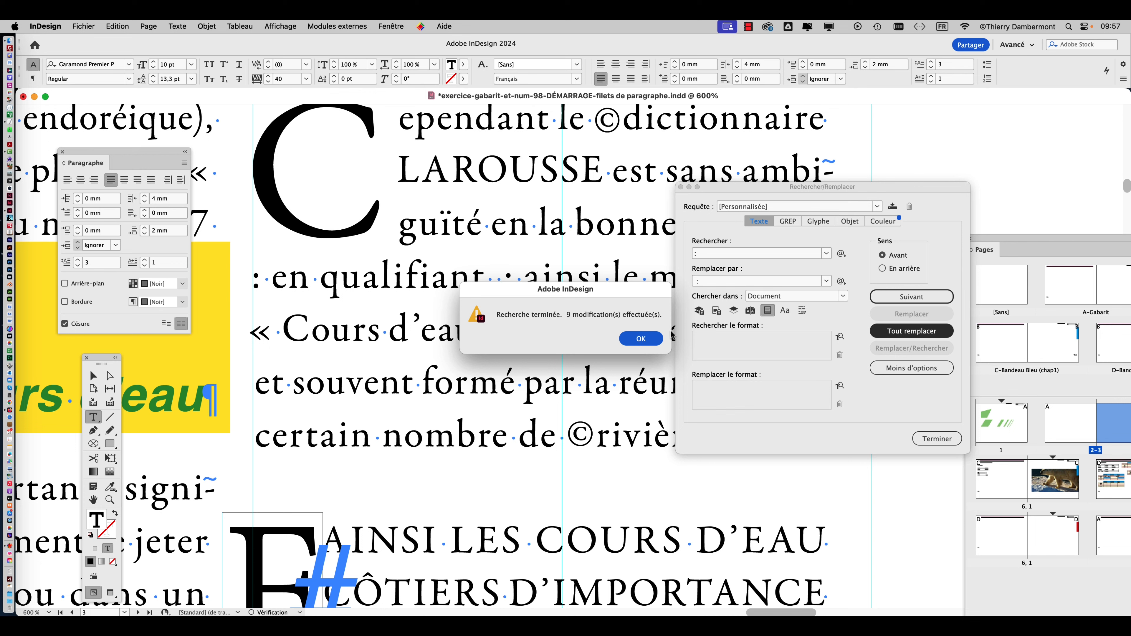
pyautogui.click(655, 340)
pyautogui.click(937, 439)
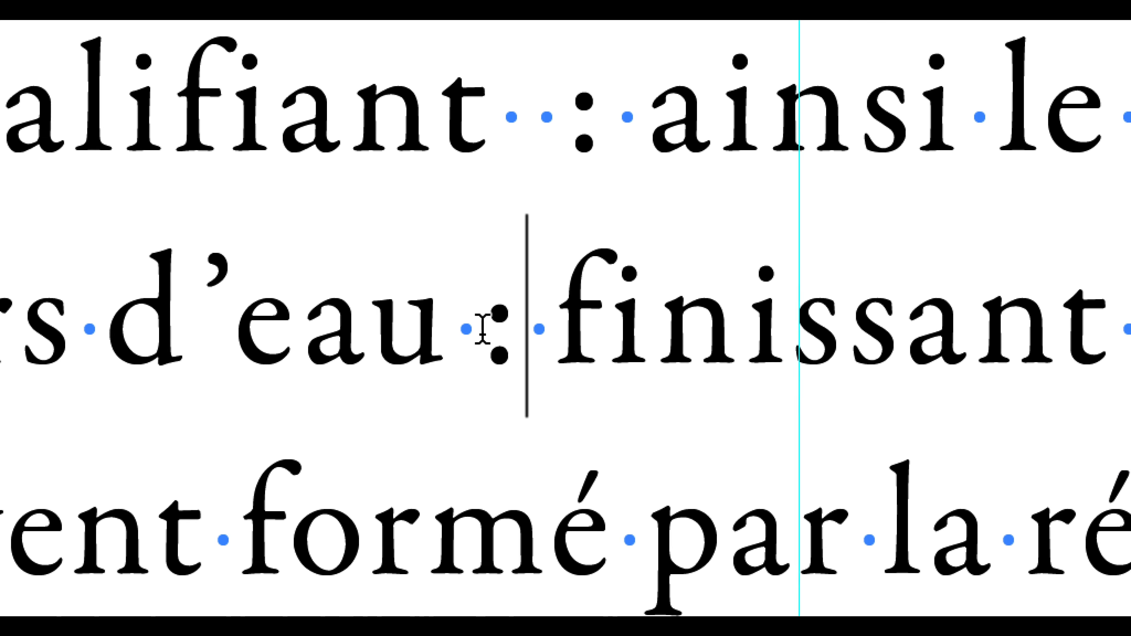
pyautogui.moveTo(488, 330); pyautogui.dragTo(439, 334)
pyautogui.click(447, 338)
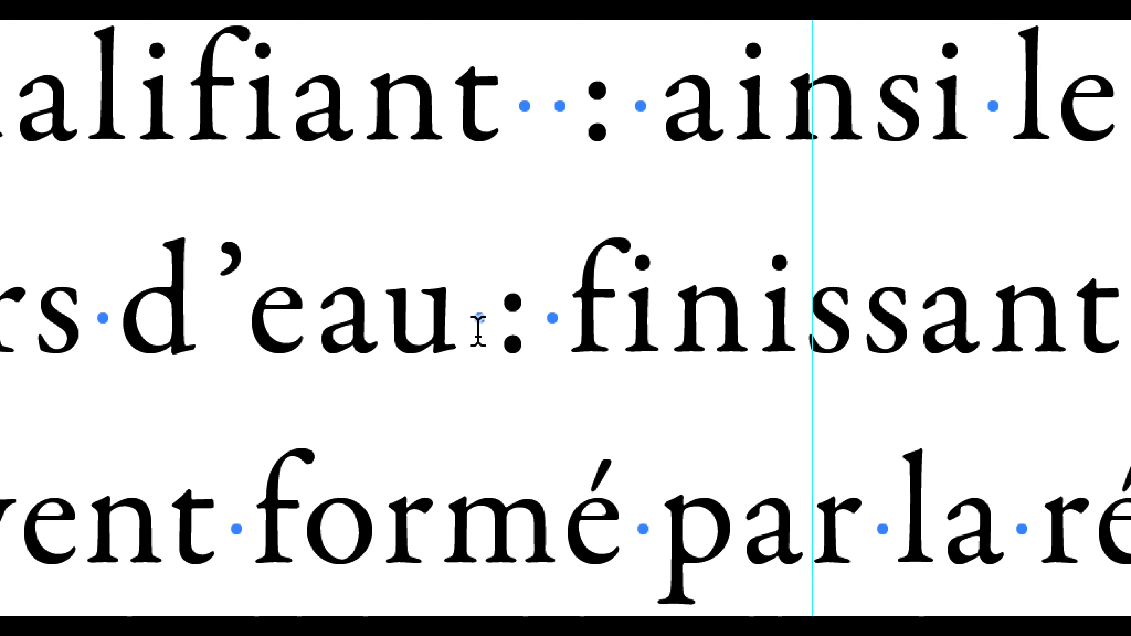
# Reopen Find/Change and set it to search for two spaces and replace them with a single space
pyautogui.moveTo(483, 297); pyautogui.dragTo(419, 298)
pyautogui.click(484, 301)
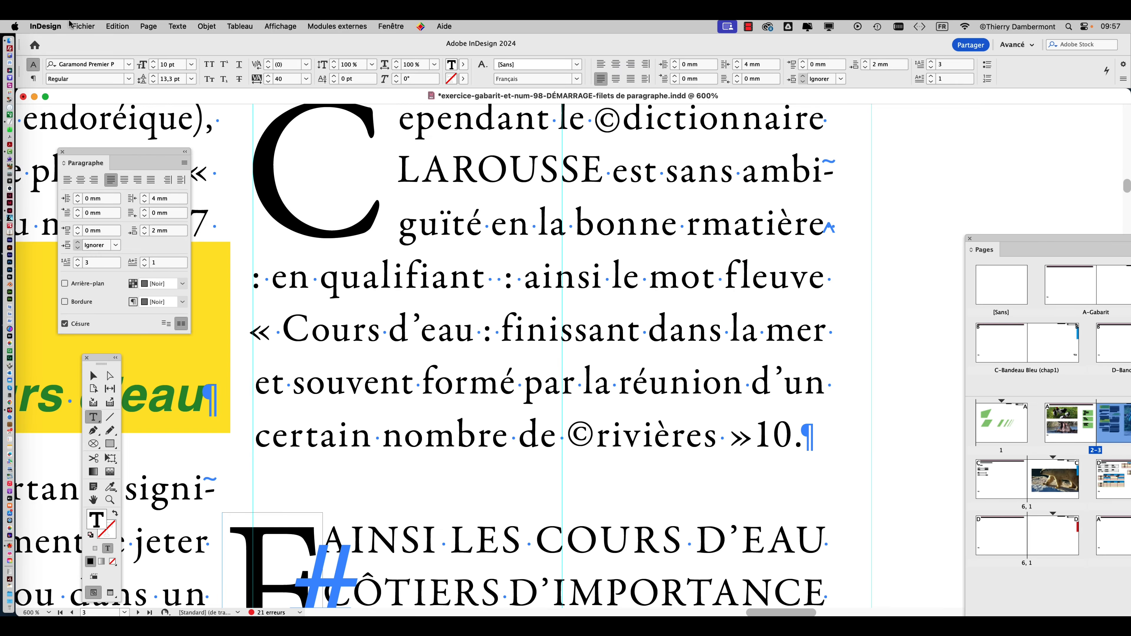
pyautogui.click(117, 26)
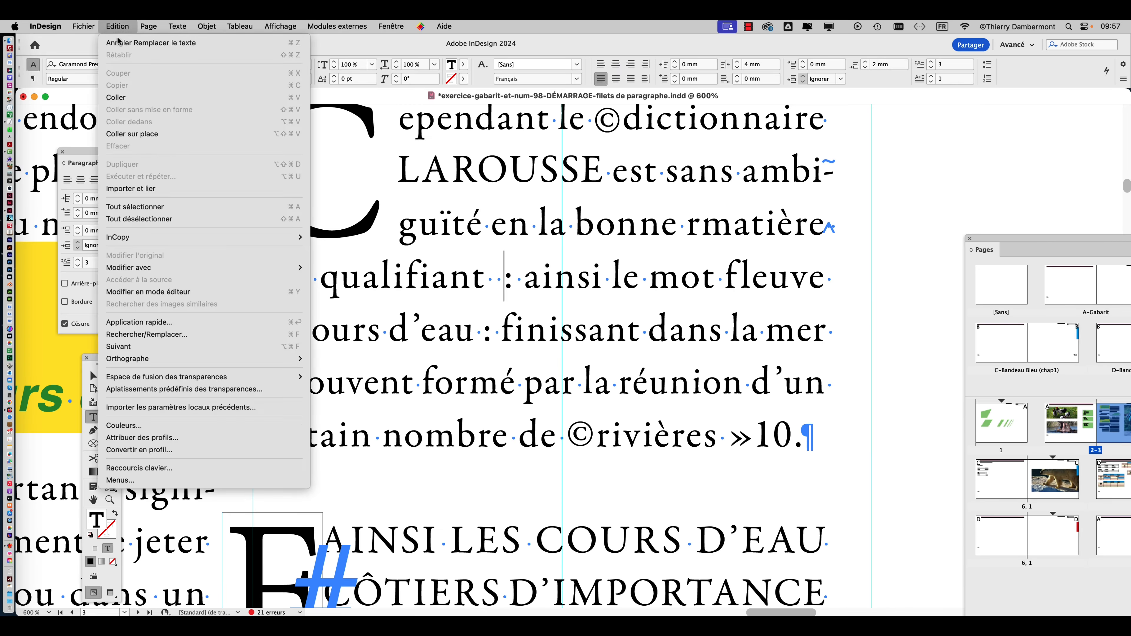
pyautogui.click(179, 334)
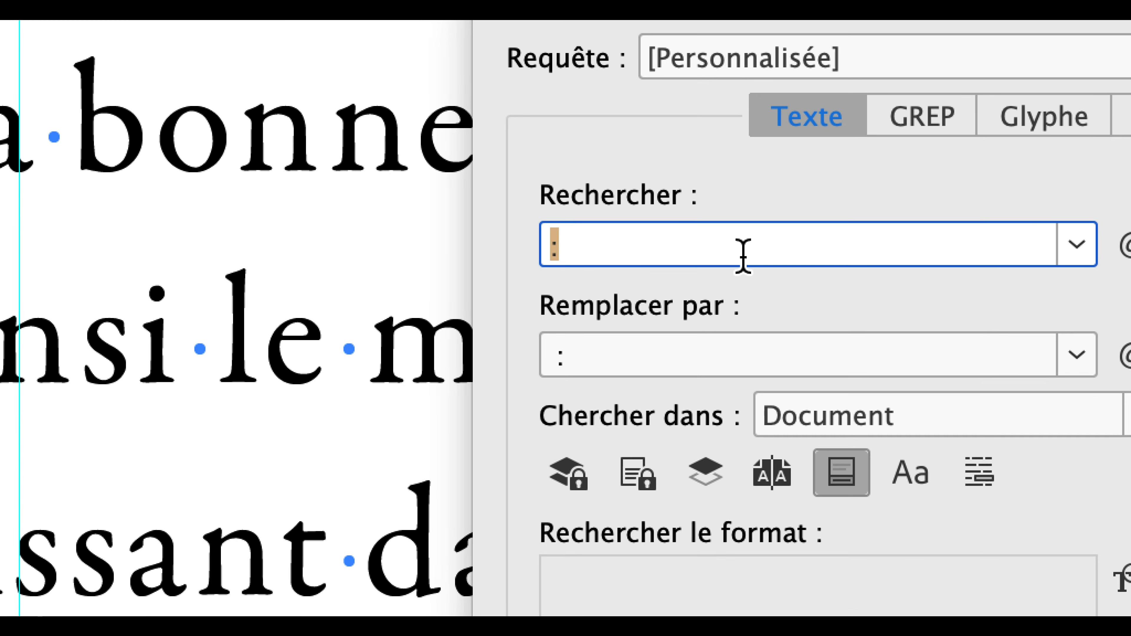
pyautogui.moveTo(743, 255); pyautogui.dragTo(693, 256)
pyautogui.press('BackSpace')
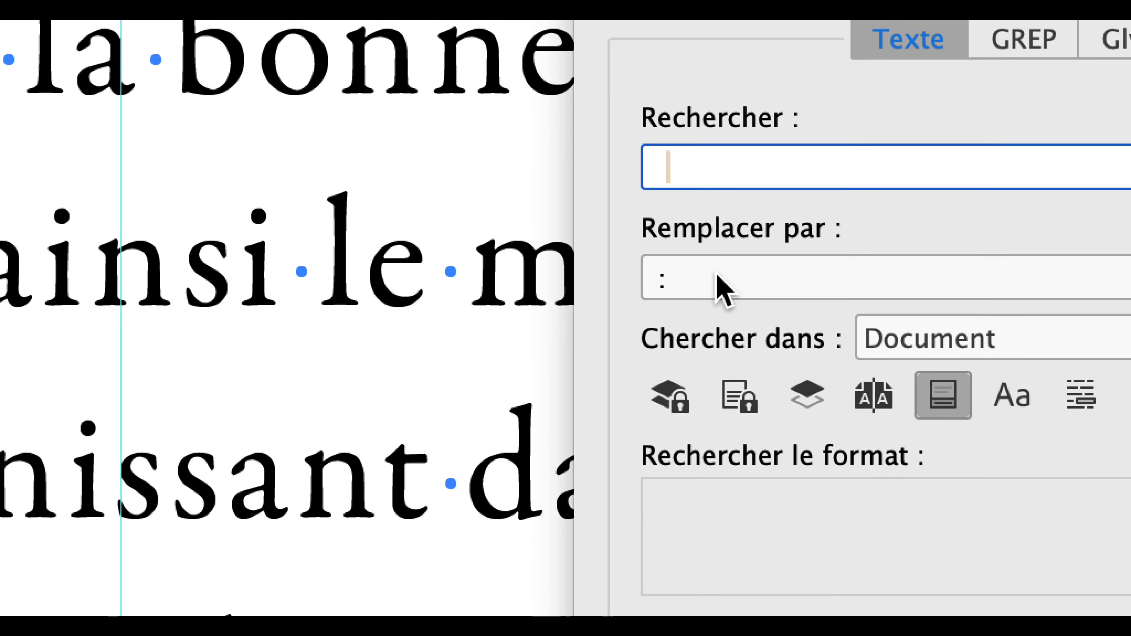
pyautogui.moveTo(724, 290); pyautogui.dragTo(622, 288)
pyautogui.press('BackSpace')
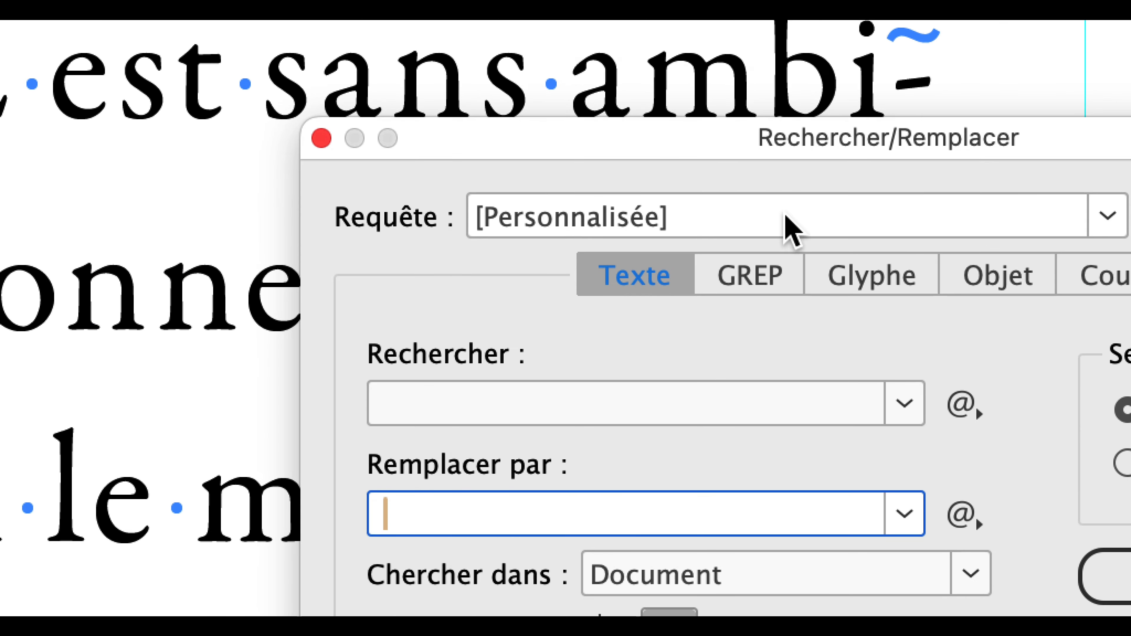
# Replace all double spaces throughout the document and check the spacing before the colon after "qualifiant"
pyautogui.click(779, 252)
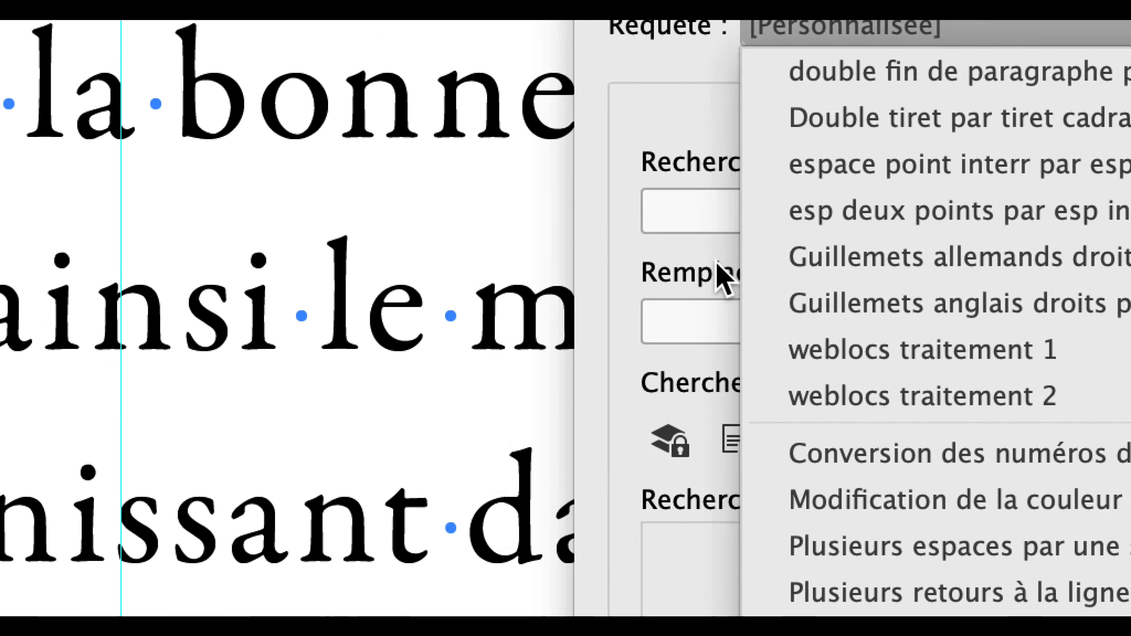
pyautogui.click(694, 131)
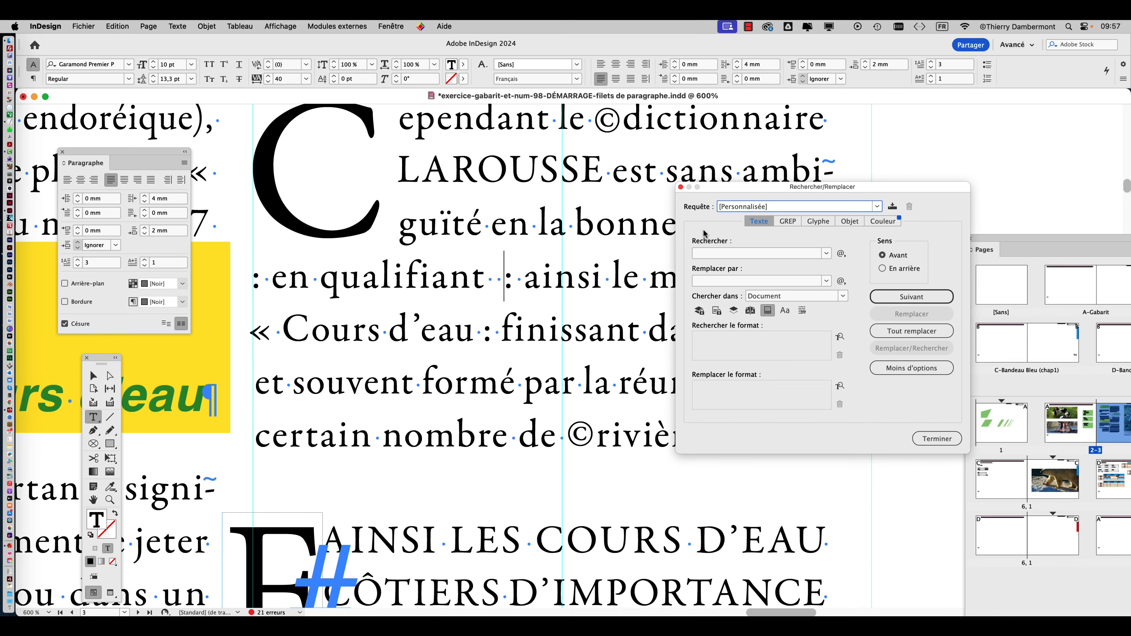
pyautogui.click(904, 332)
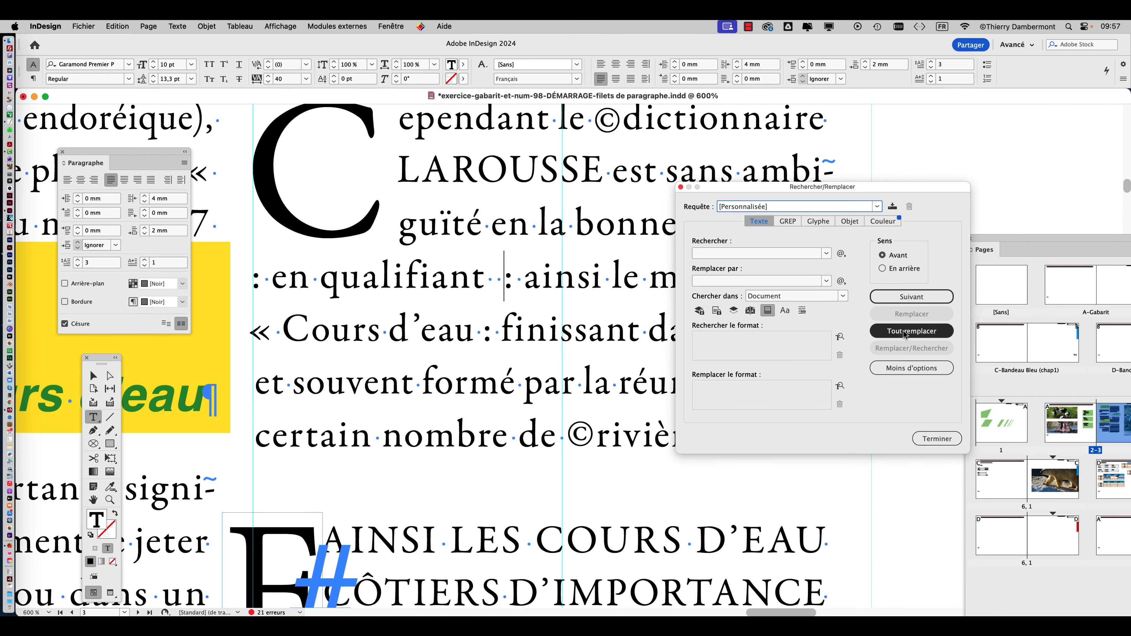
pyautogui.click(657, 341)
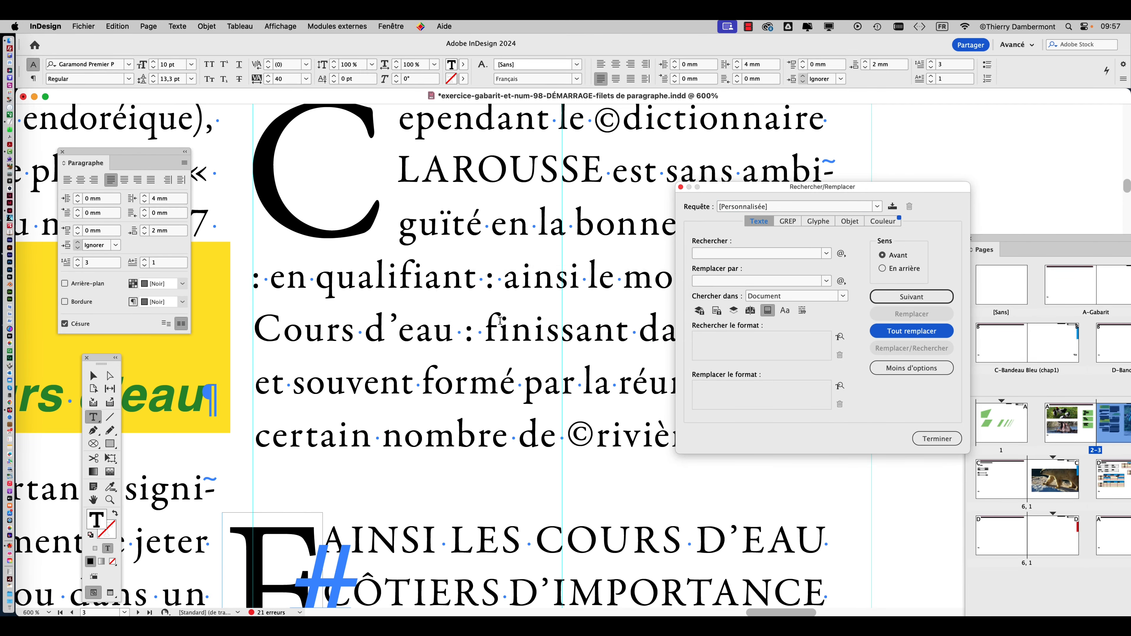
pyautogui.click(473, 309)
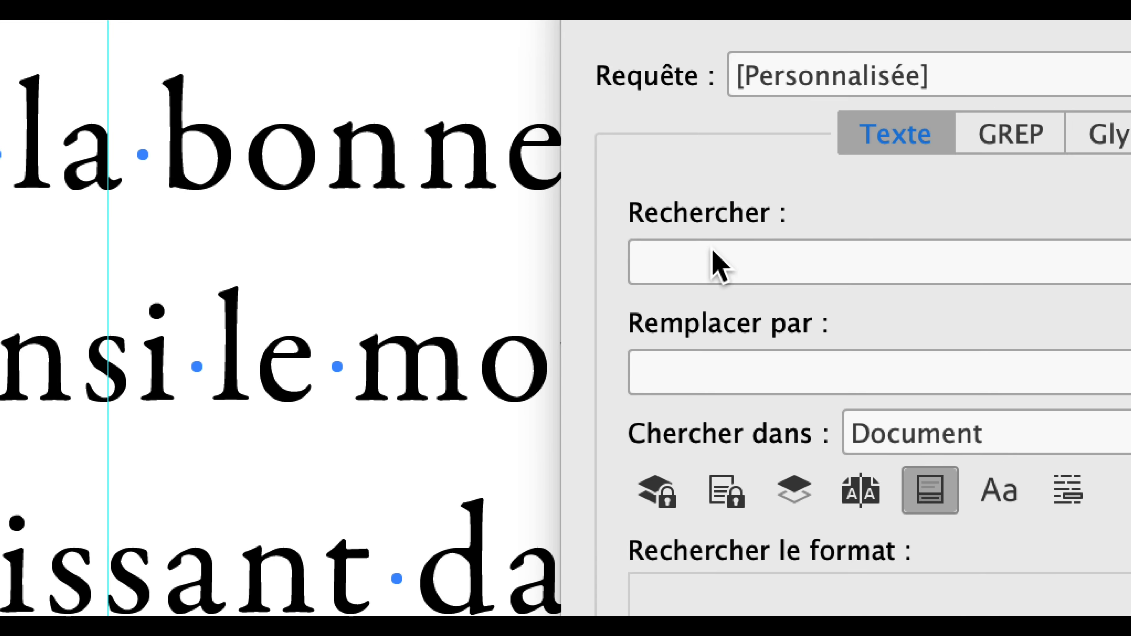
# Set Find/Change to search for a space plus colon and replace it with a nonbreaking space plus colon (^S:)
pyautogui.click(705, 254)
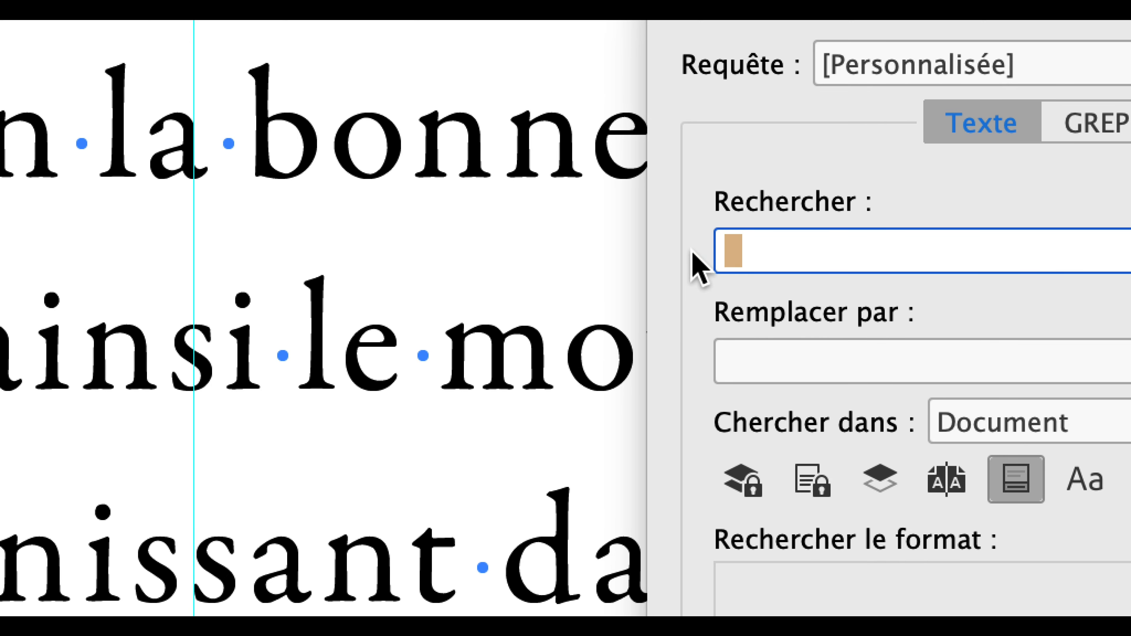
pyautogui.press('BackSpace')
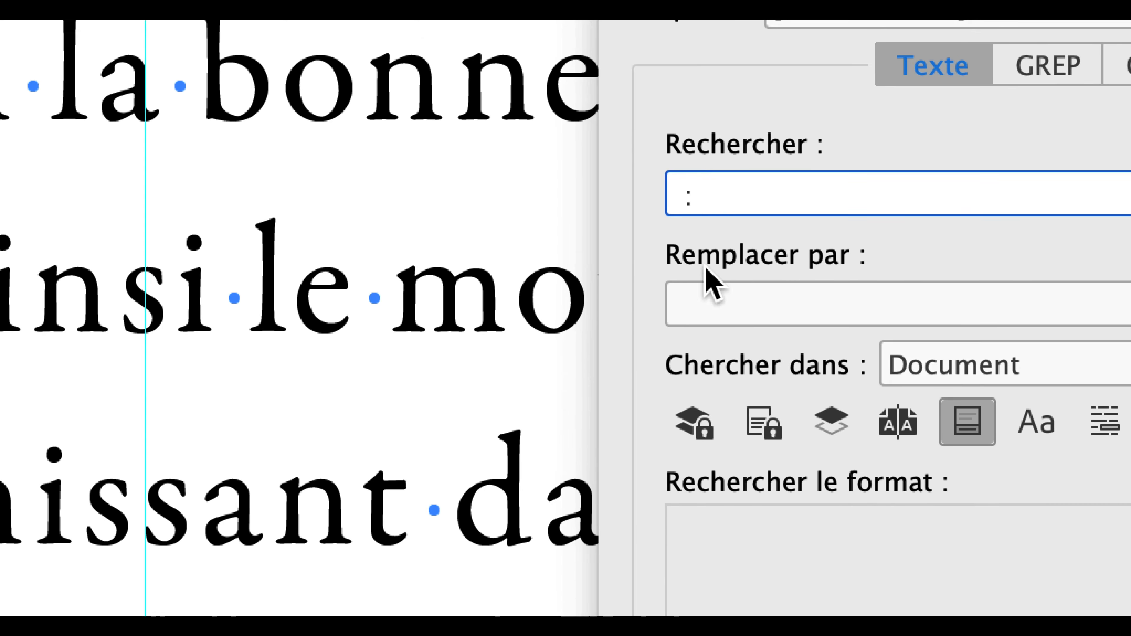
pyautogui.click(762, 356)
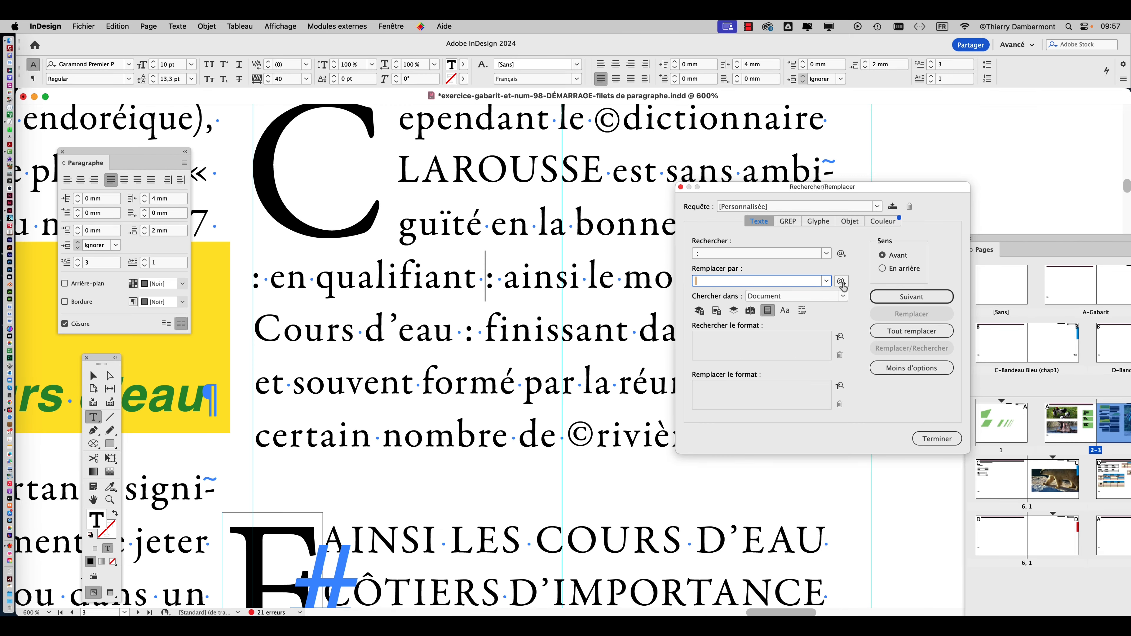
pyautogui.click(841, 282)
pyautogui.moveTo(893, 365)
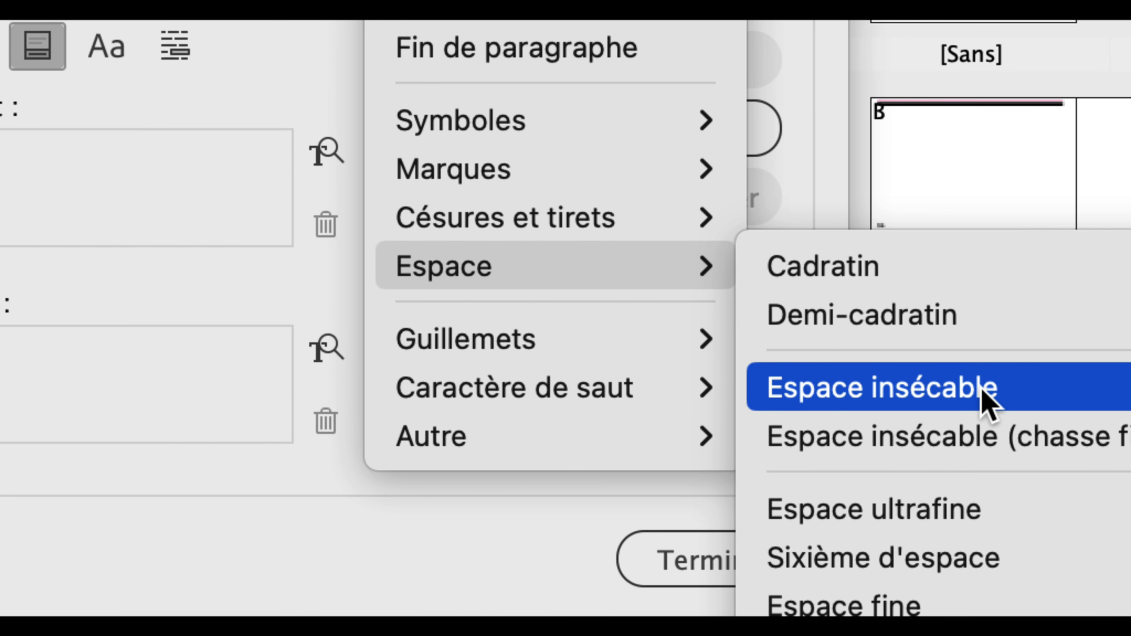
pyautogui.click(984, 394)
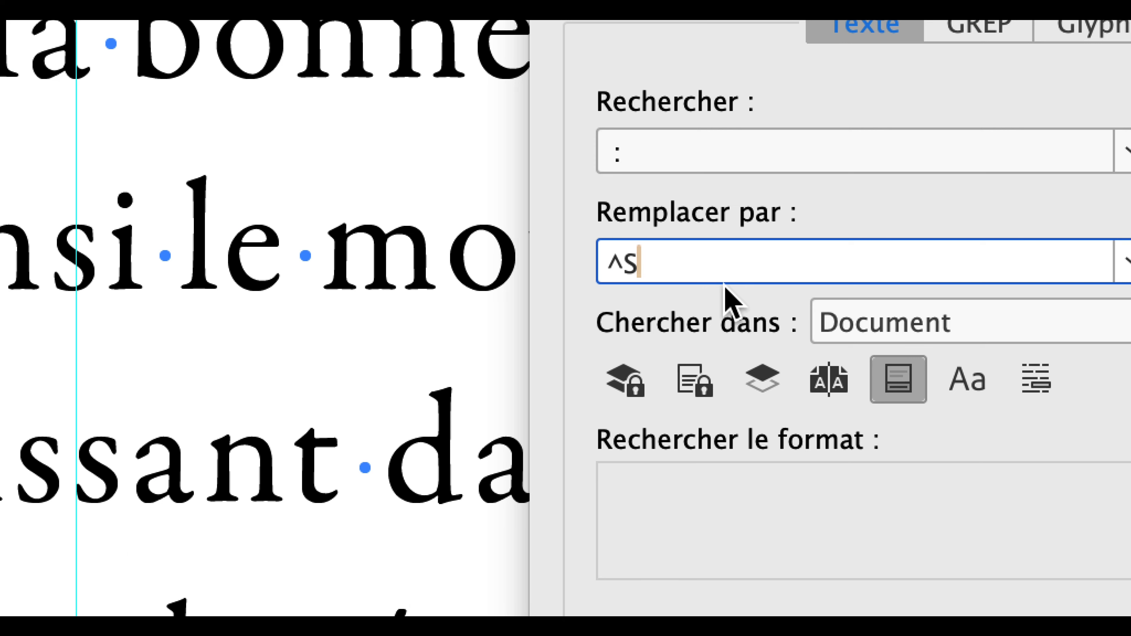
pyautogui.write(':')
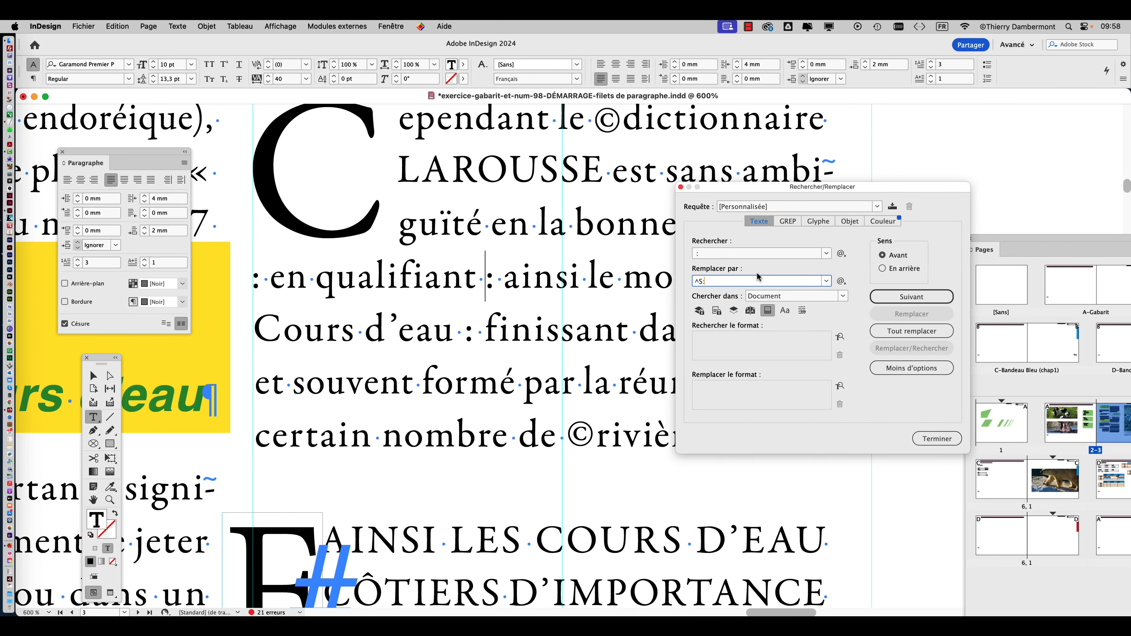
# Replace all space-colon pairs throughout the document, close Find/Change, and inspect the spacing before the colons in the "Cependant" paragraph
pyautogui.click(932, 337)
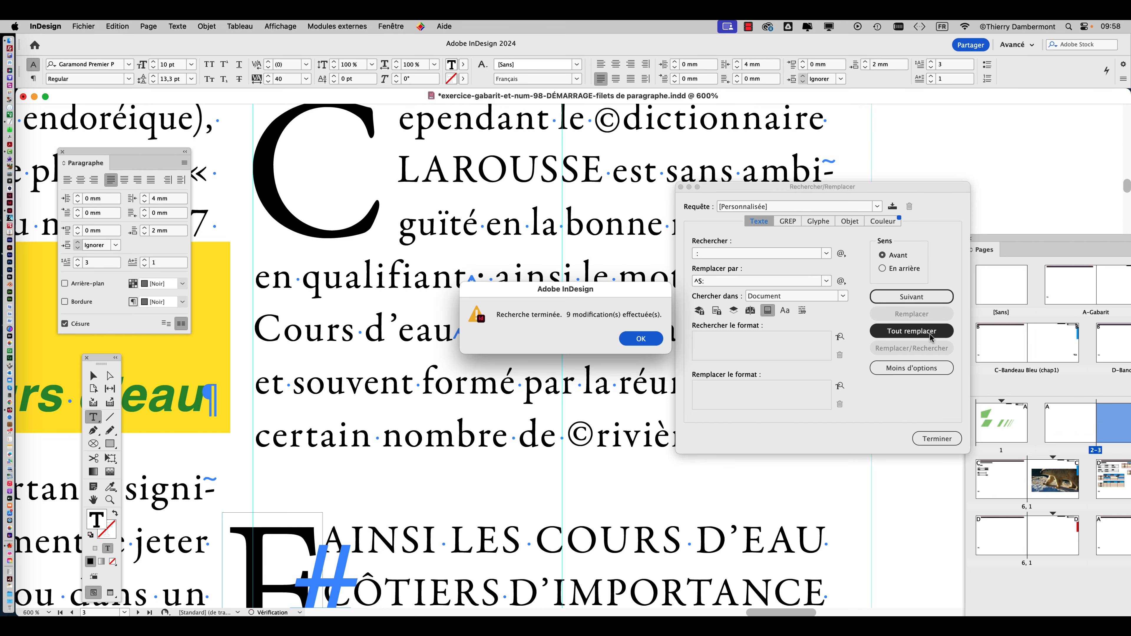
pyautogui.click(641, 339)
pyautogui.click(937, 438)
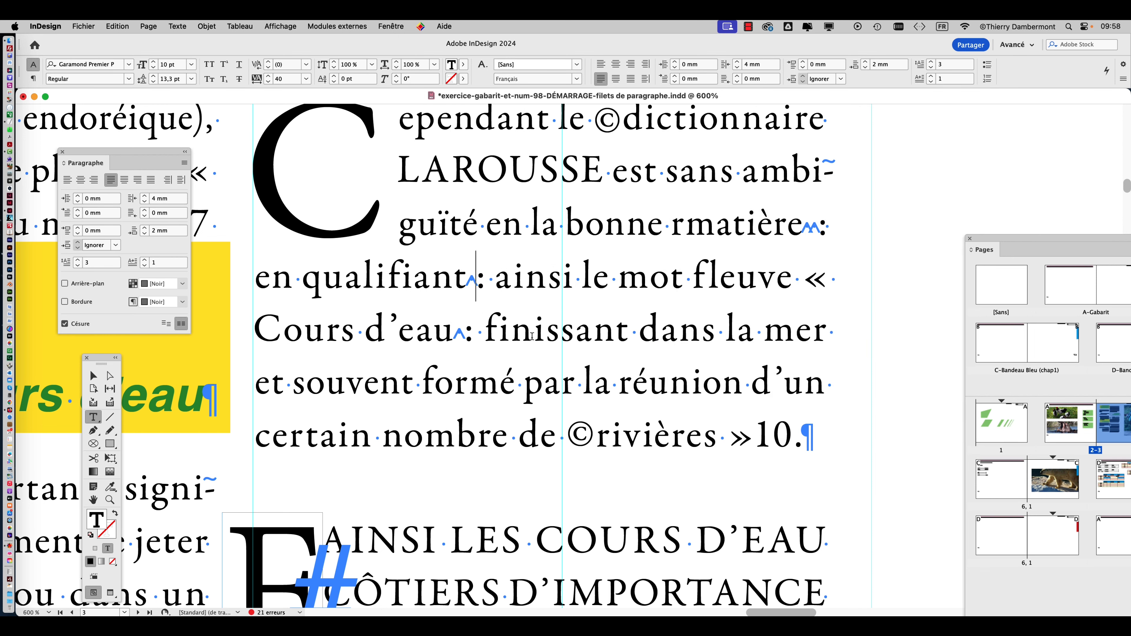
pyautogui.scroll(3, 465, 314)
pyautogui.scroll(-3, 467, 314)
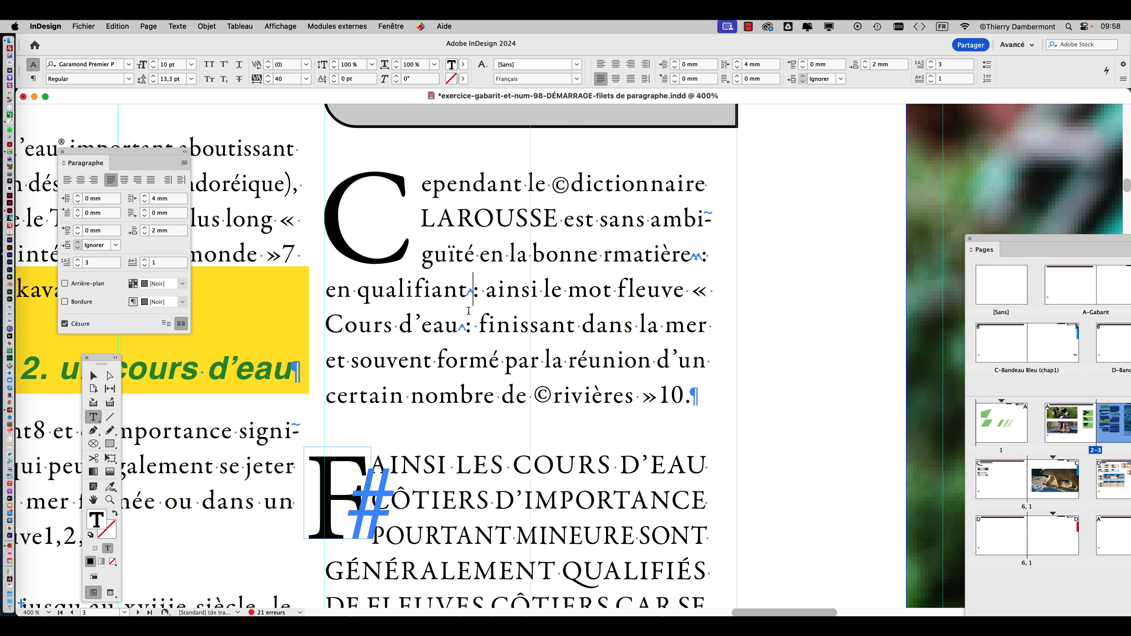
pyautogui.scroll(2, 720, 301)
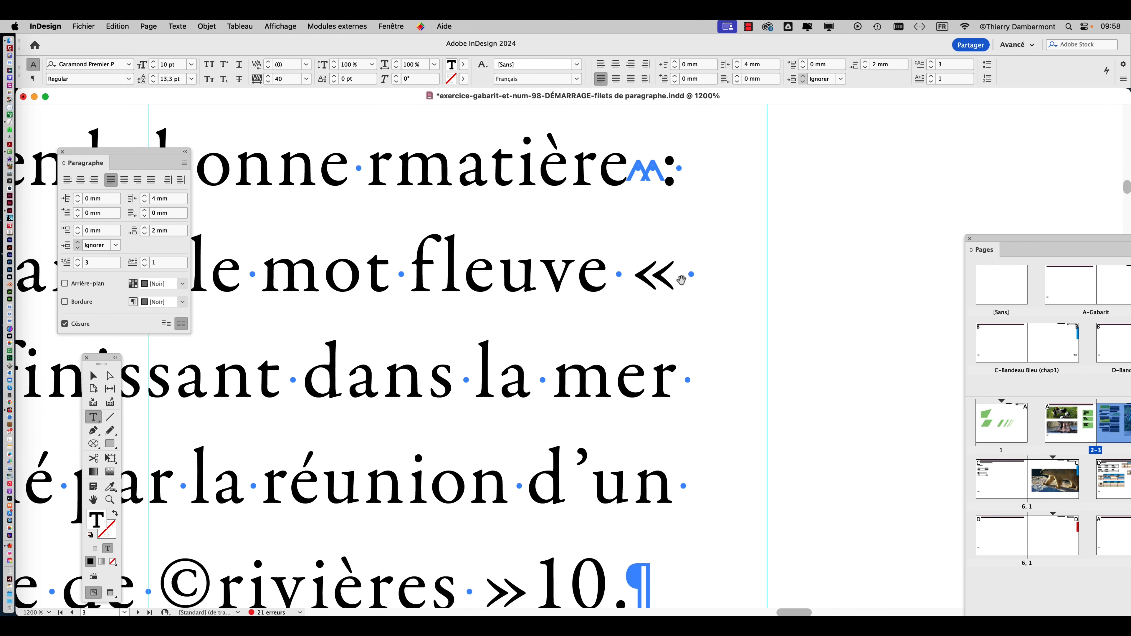
pyautogui.scroll(-3, 682, 280)
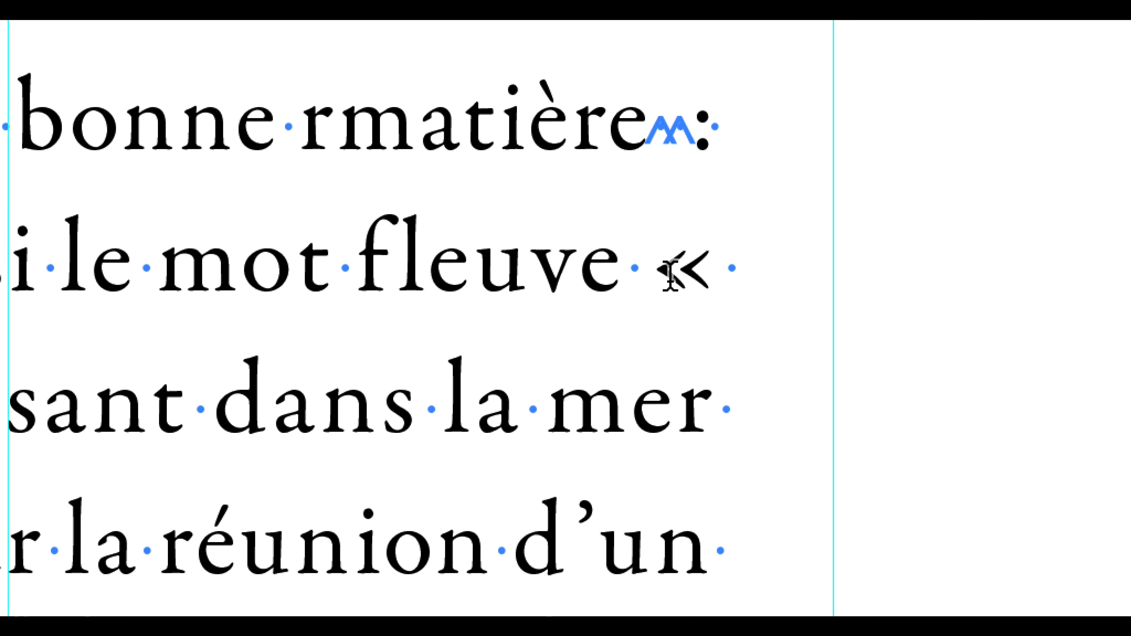
# Select the opening guillemet « after "fleuve" and copy it
pyautogui.click(669, 281)
pyautogui.moveTo(670, 276); pyautogui.dragTo(704, 277)
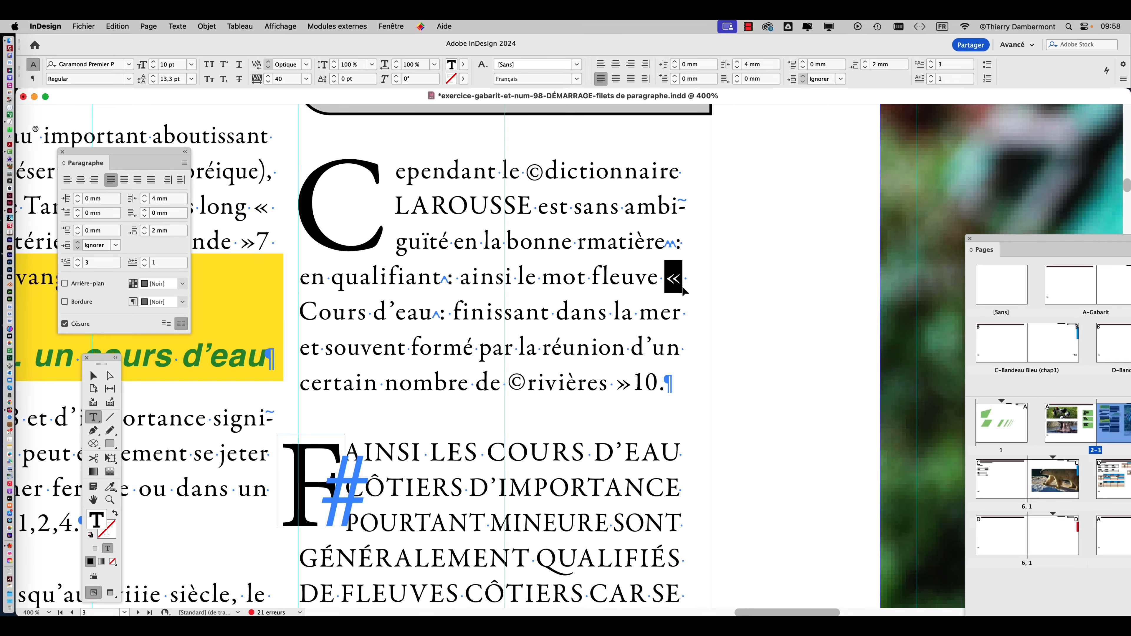
pyautogui.click(647, 254)
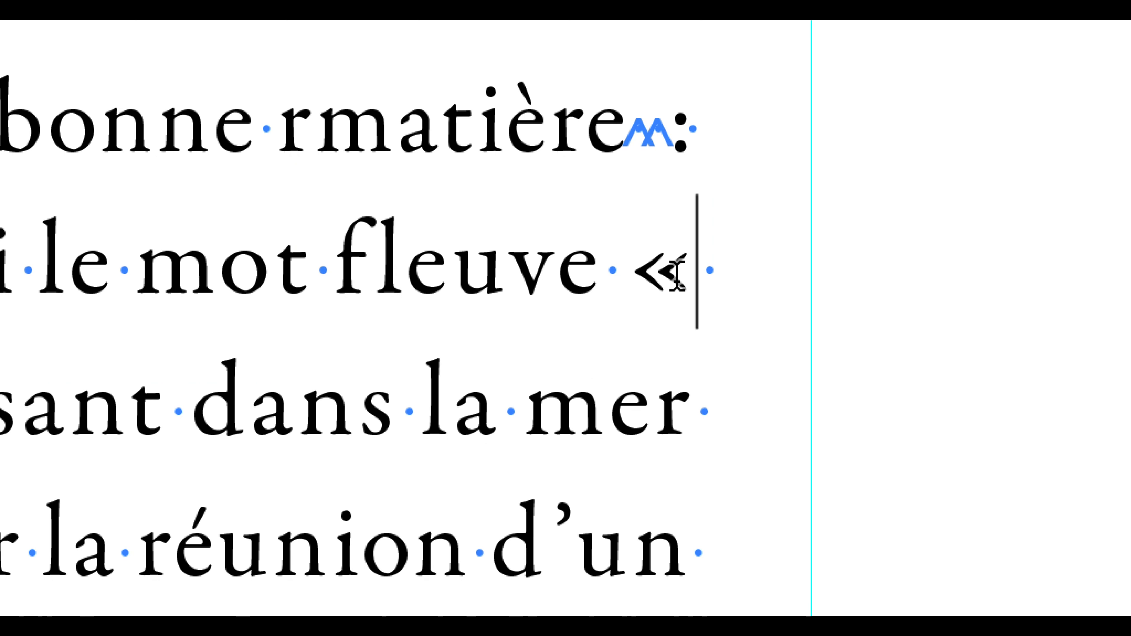
pyautogui.doubleClick(671, 280)
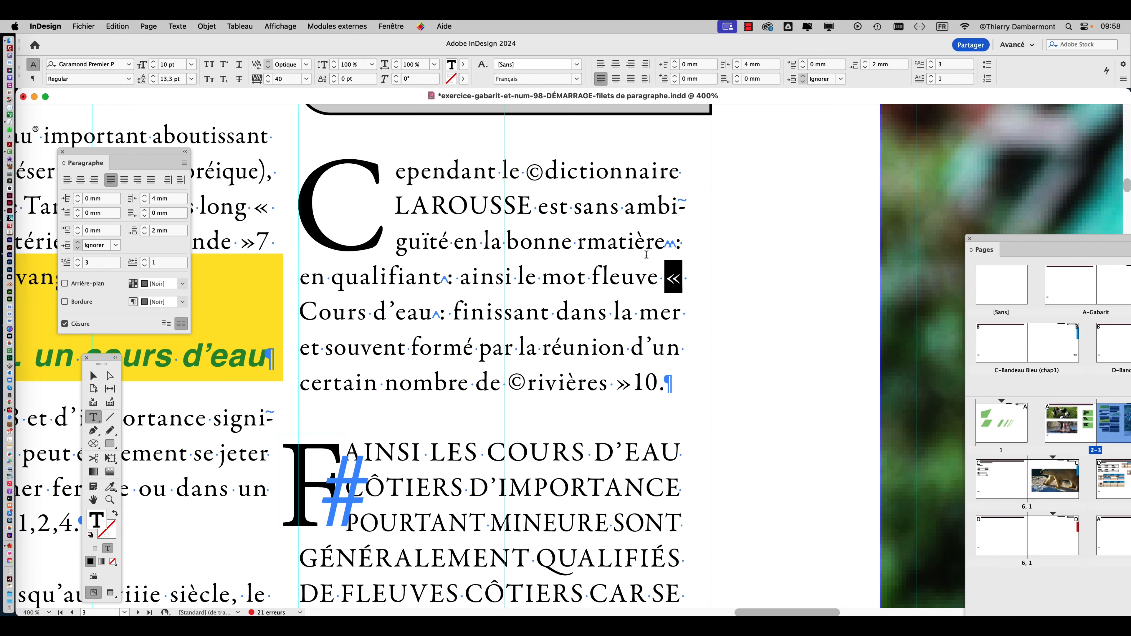
pyautogui.click(118, 26)
pyautogui.click(134, 84)
# Reopen Find/Change and set it to search for the opening guillemet « followed by a space
pyautogui.click(123, 25)
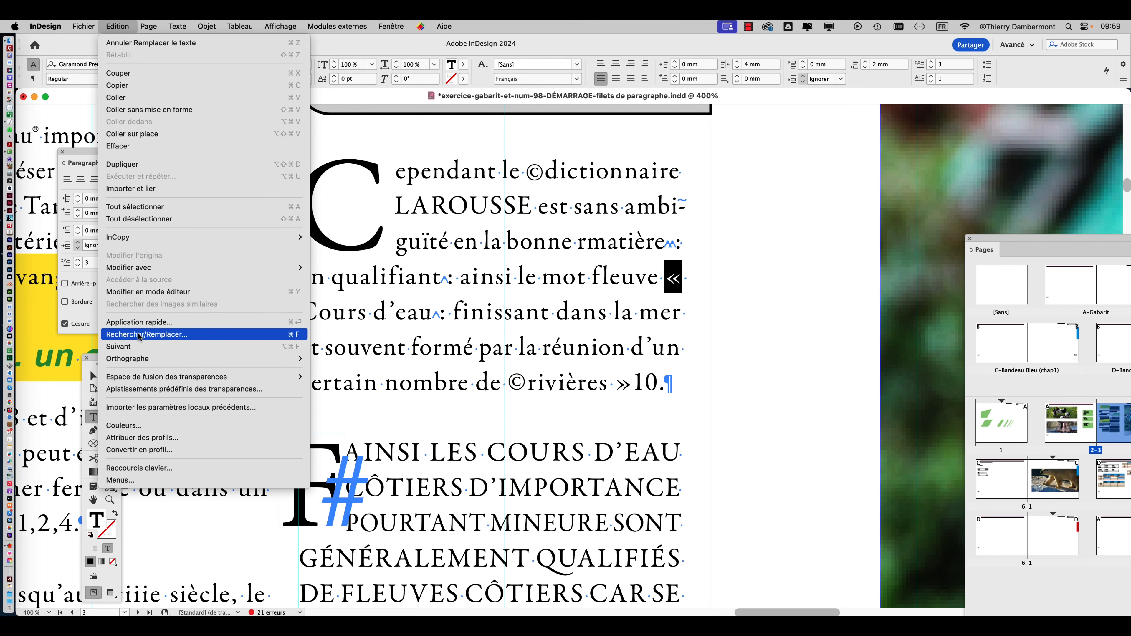
pyautogui.click(139, 335)
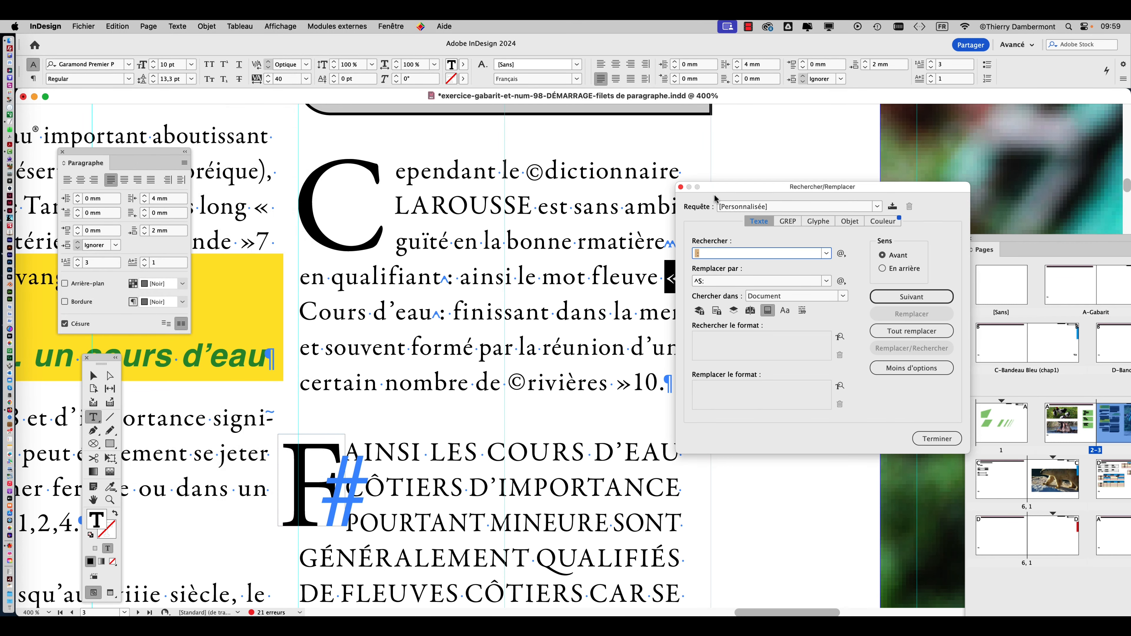
pyautogui.moveTo(715, 196); pyautogui.dragTo(638, 148)
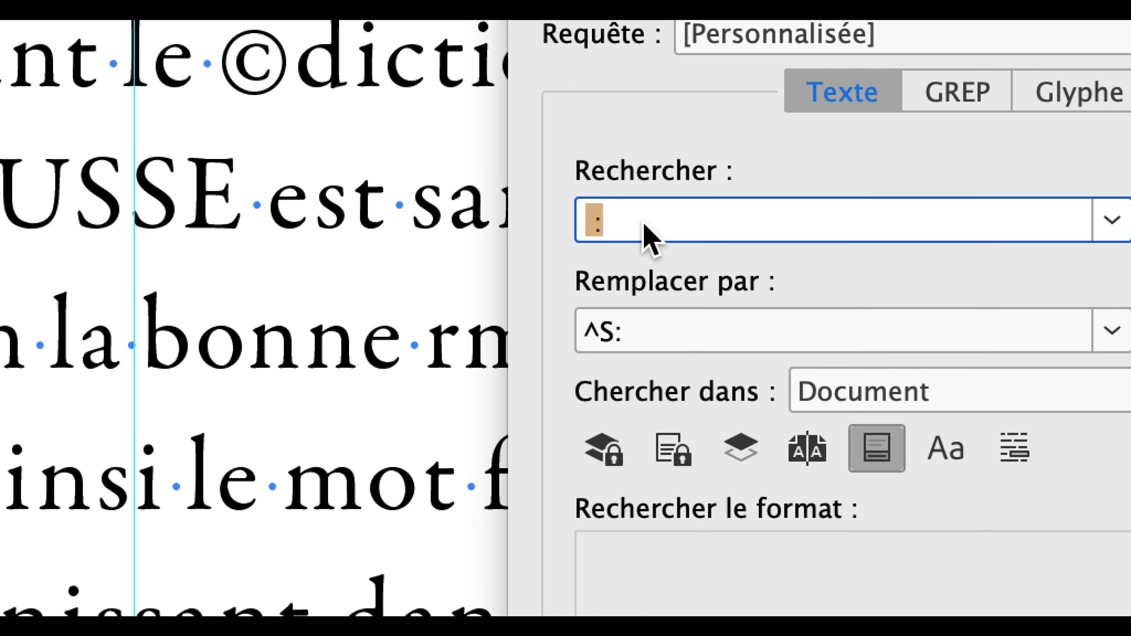
pyautogui.write('«')
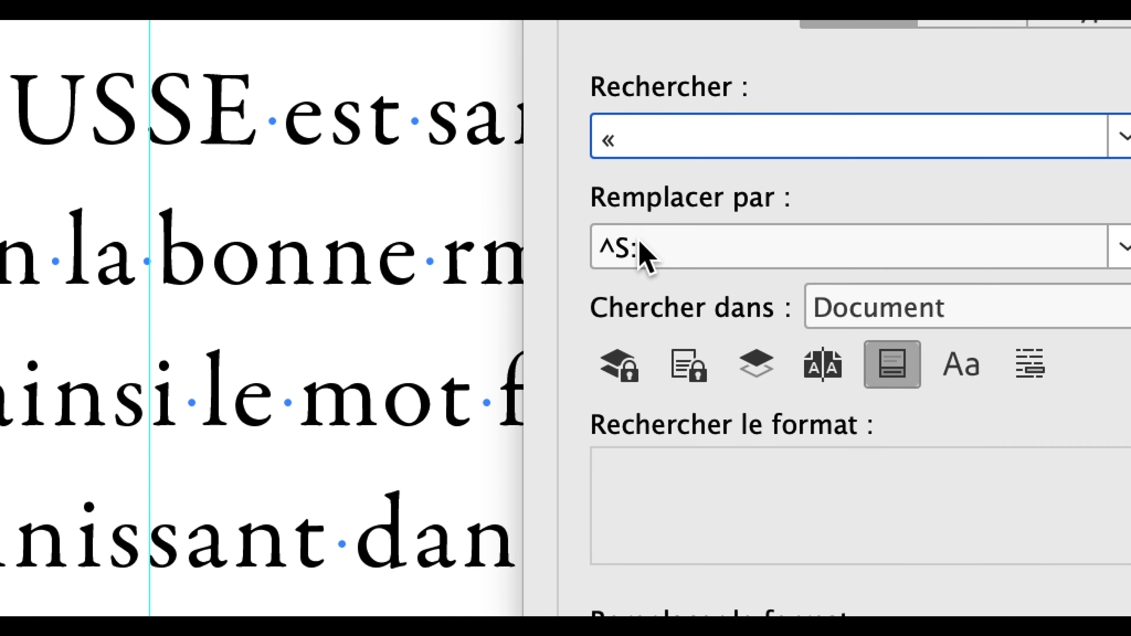
# Set the replacement to « plus a nonbreaking space («^S) and replace all occurrences throughout the document
pyautogui.click(613, 336)
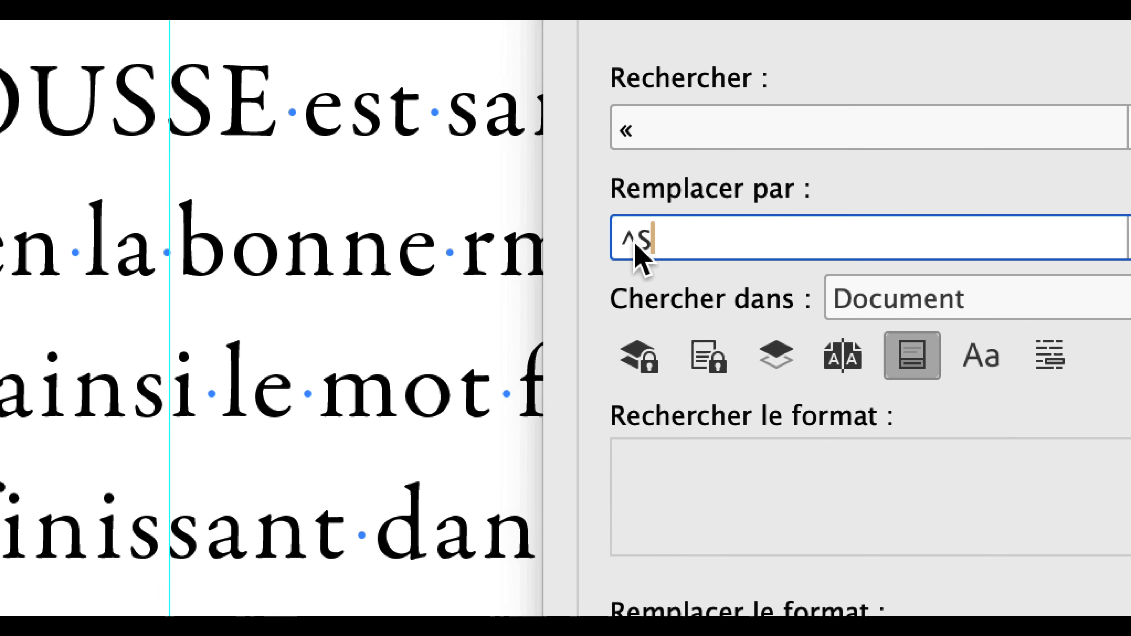
pyautogui.moveTo(641, 246); pyautogui.dragTo(604, 243)
pyautogui.press('BackSpace')
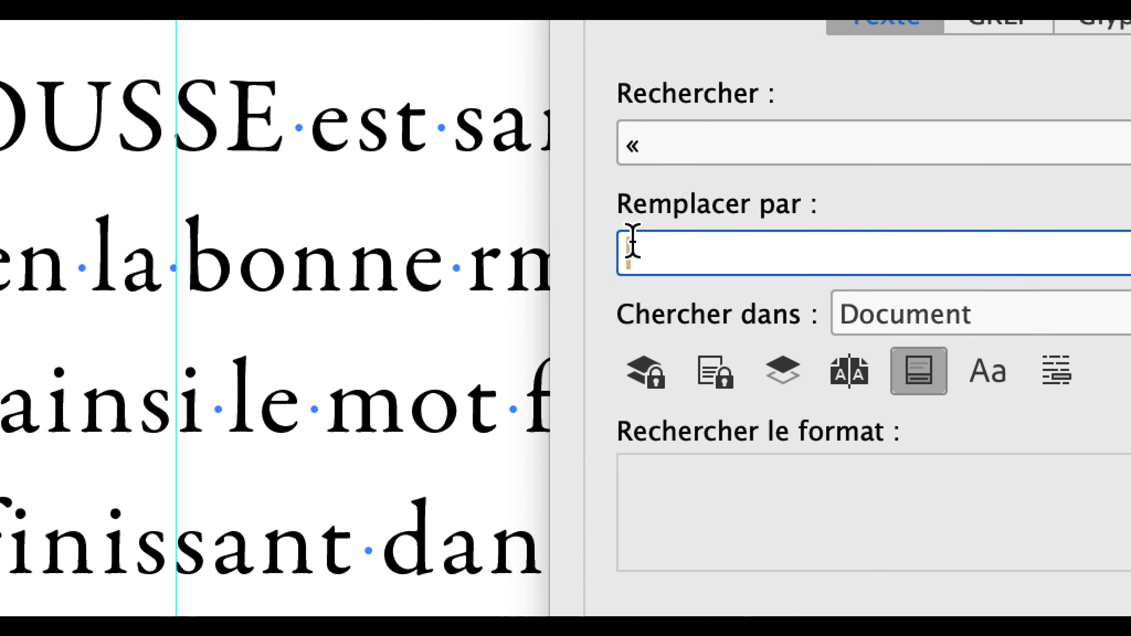
pyautogui.write('«')
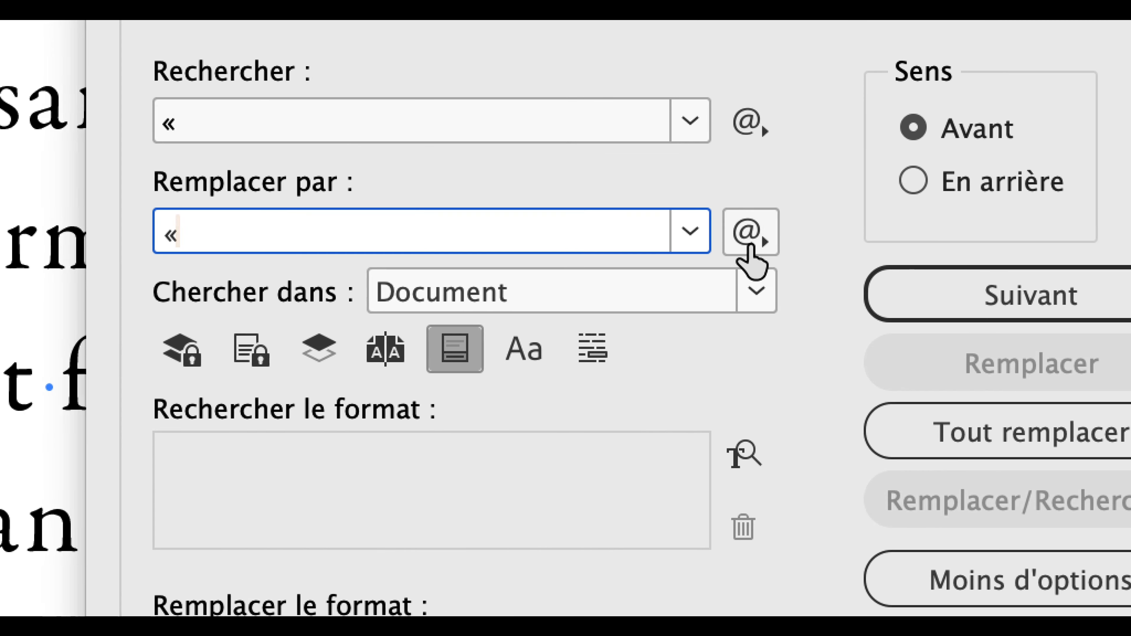
pyautogui.click(1130, 246)
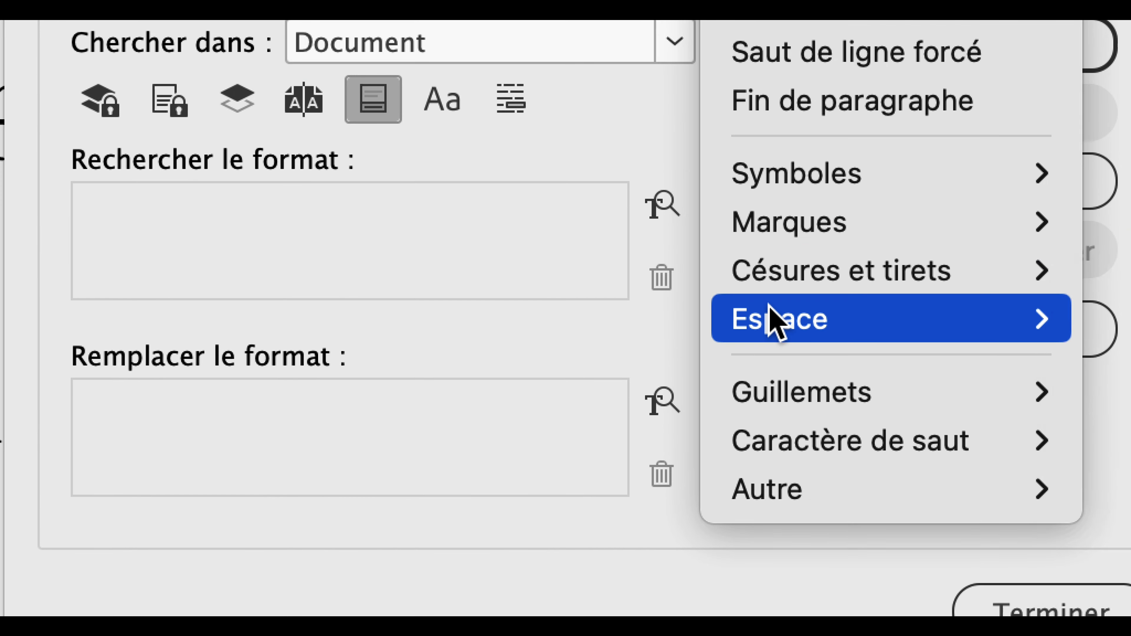
pyautogui.moveTo(793, 405)
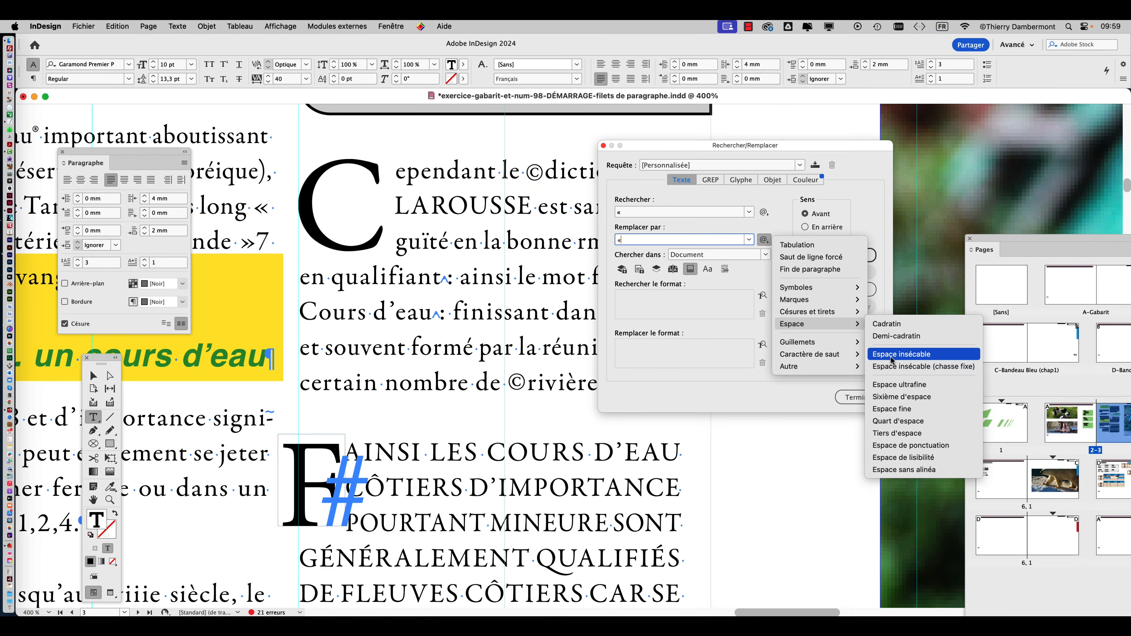
pyautogui.click(892, 359)
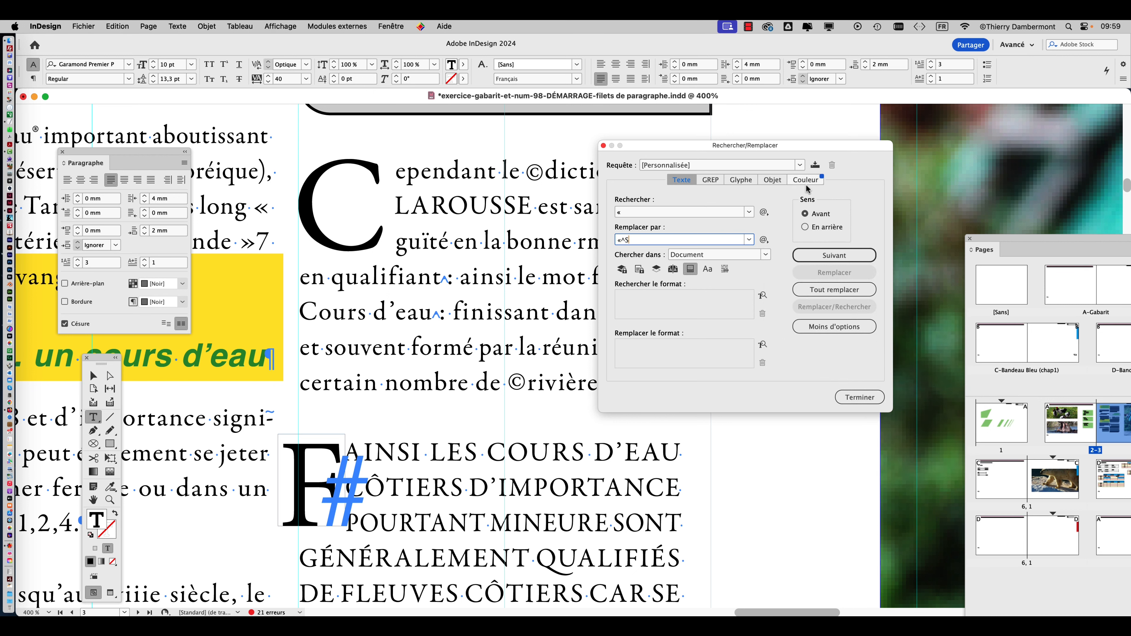
pyautogui.moveTo(784, 145); pyautogui.dragTo(940, 114)
pyautogui.click(996, 260)
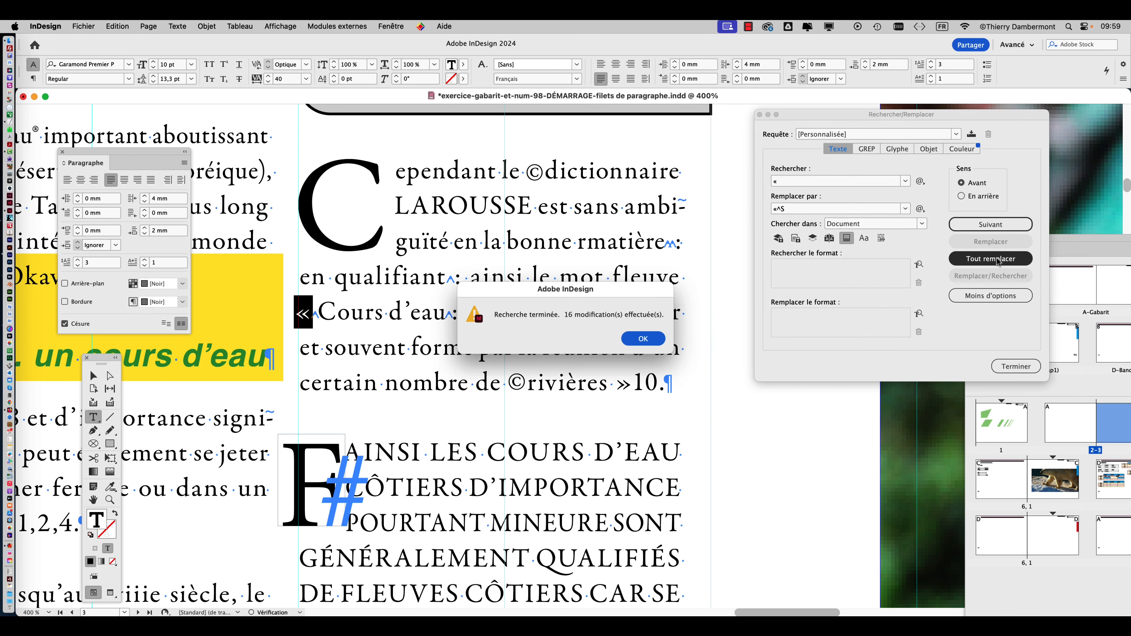
# Dismiss the replacement summary, check the opening guillemet search text, and close Find/Change
pyautogui.click(643, 339)
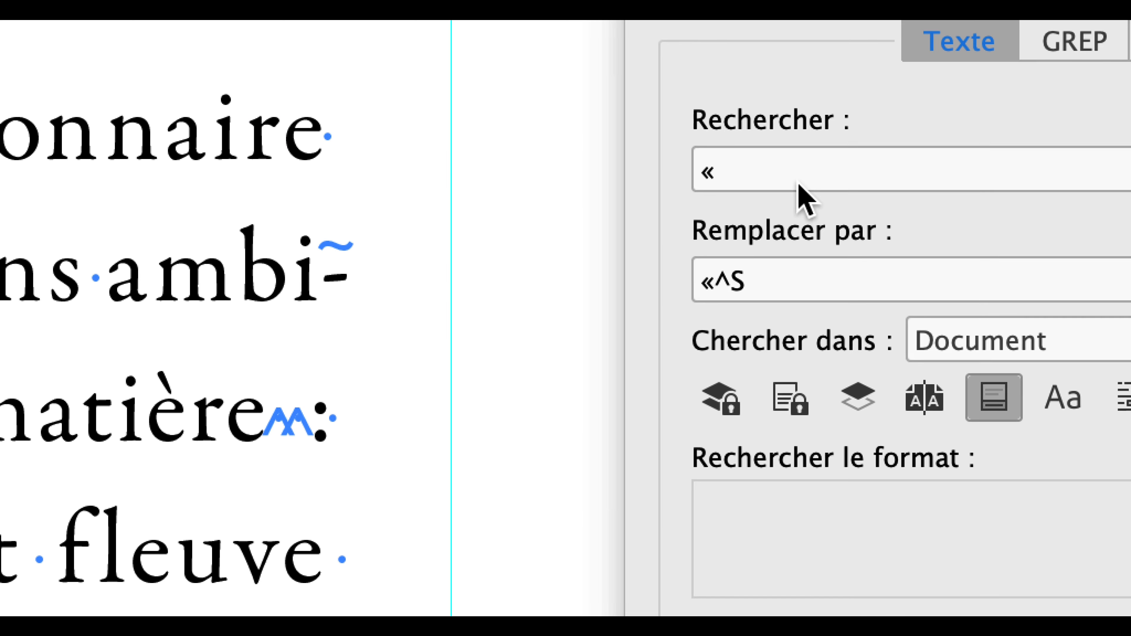
pyautogui.click(797, 183)
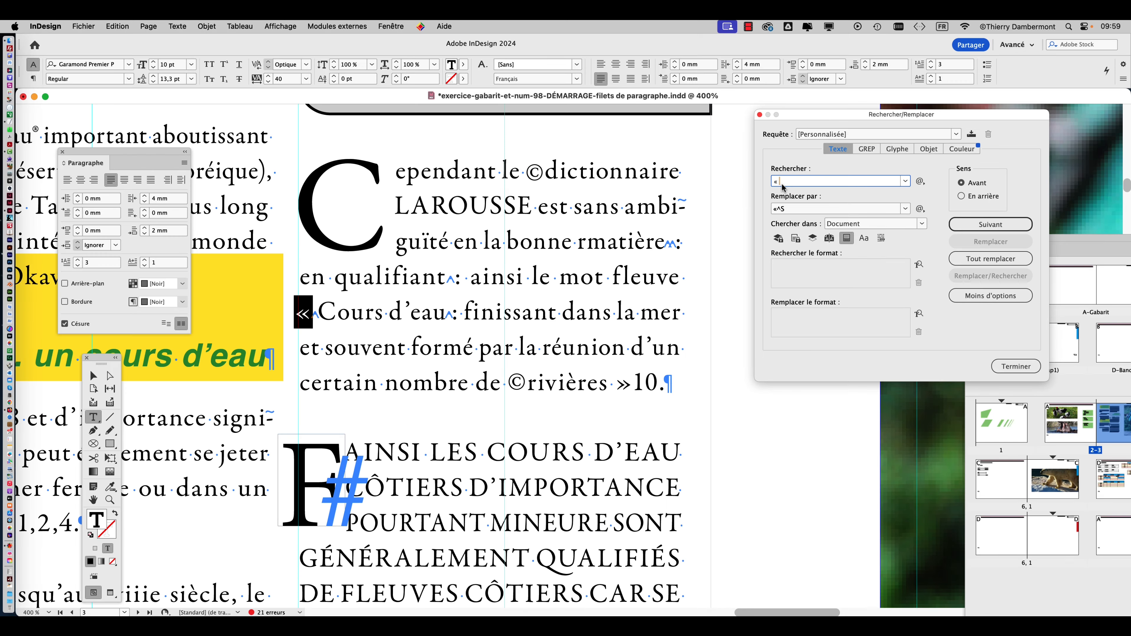
pyautogui.click(1016, 366)
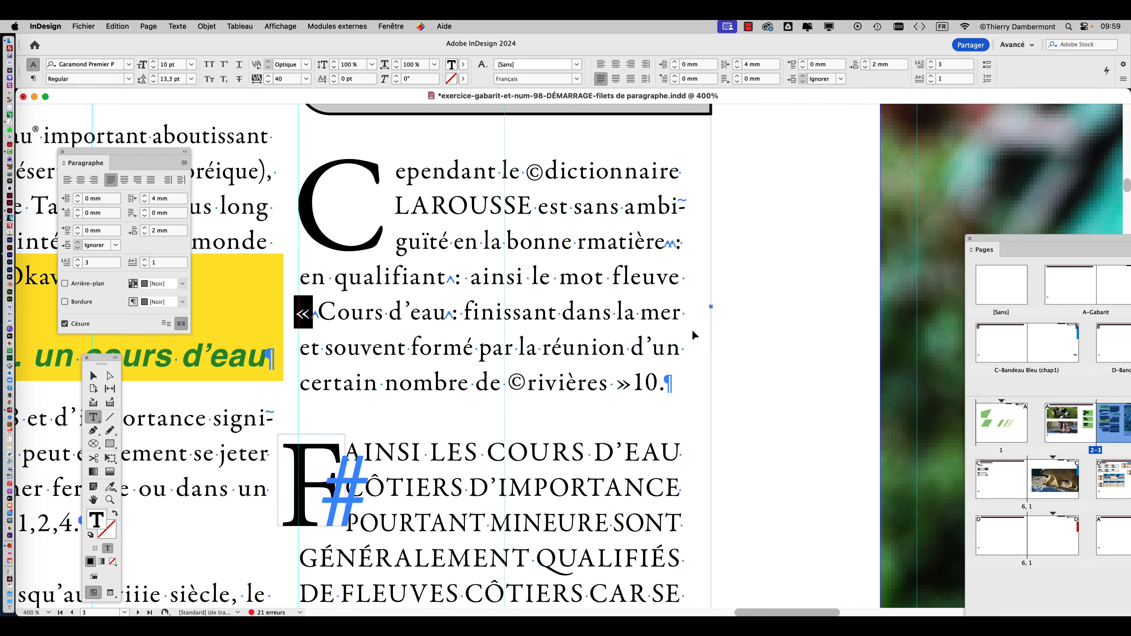
# Examine the nonbreaking spaces between "rmatière" and the colon in the "Cependant" paragraph up close
pyautogui.click(681, 251)
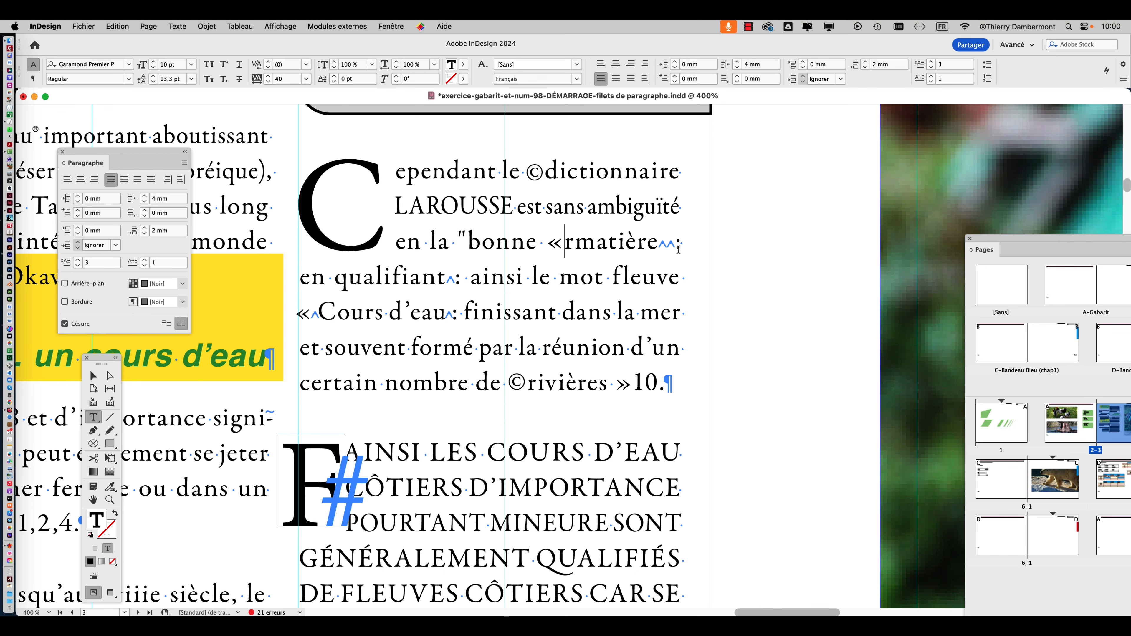
pyautogui.scroll(10, 678, 250)
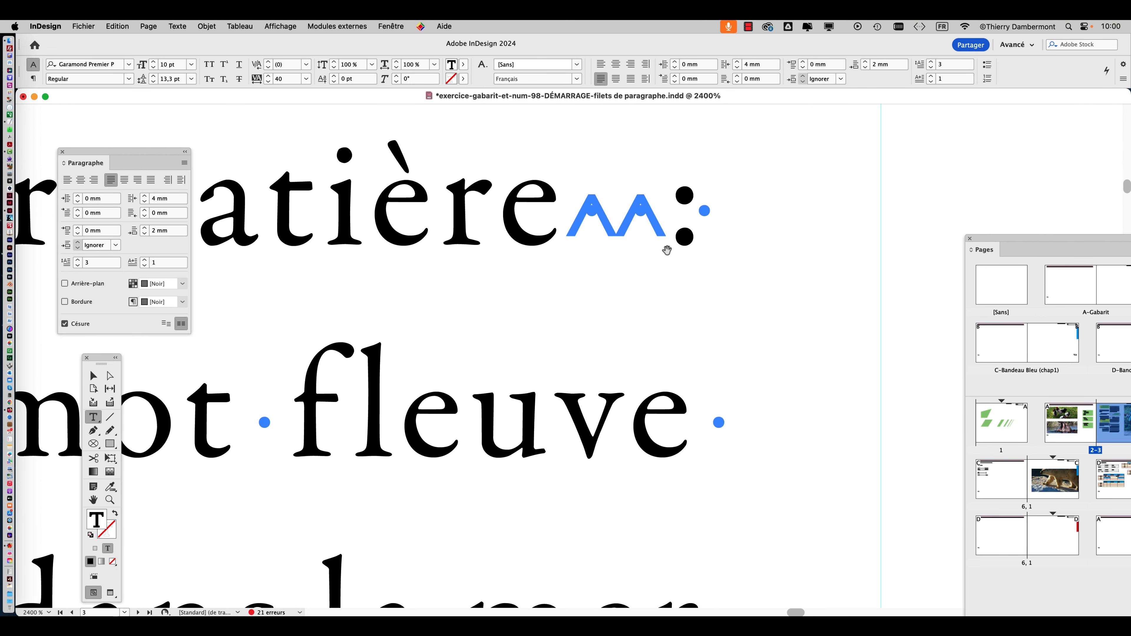
pyautogui.scroll(-5, 667, 251)
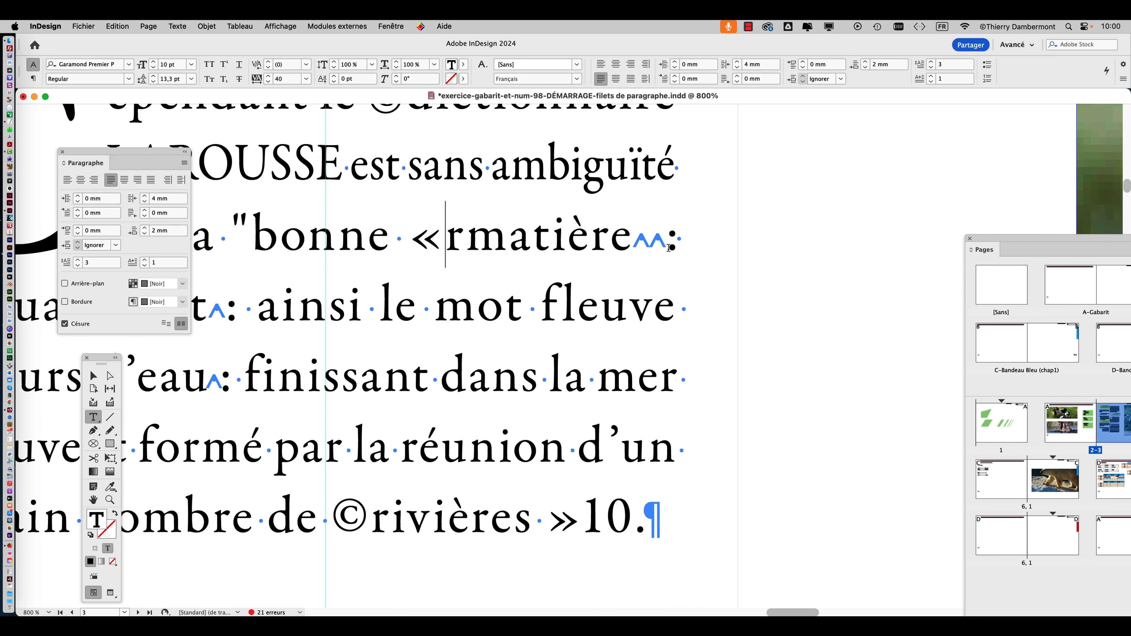
pyautogui.scroll(3, 669, 248)
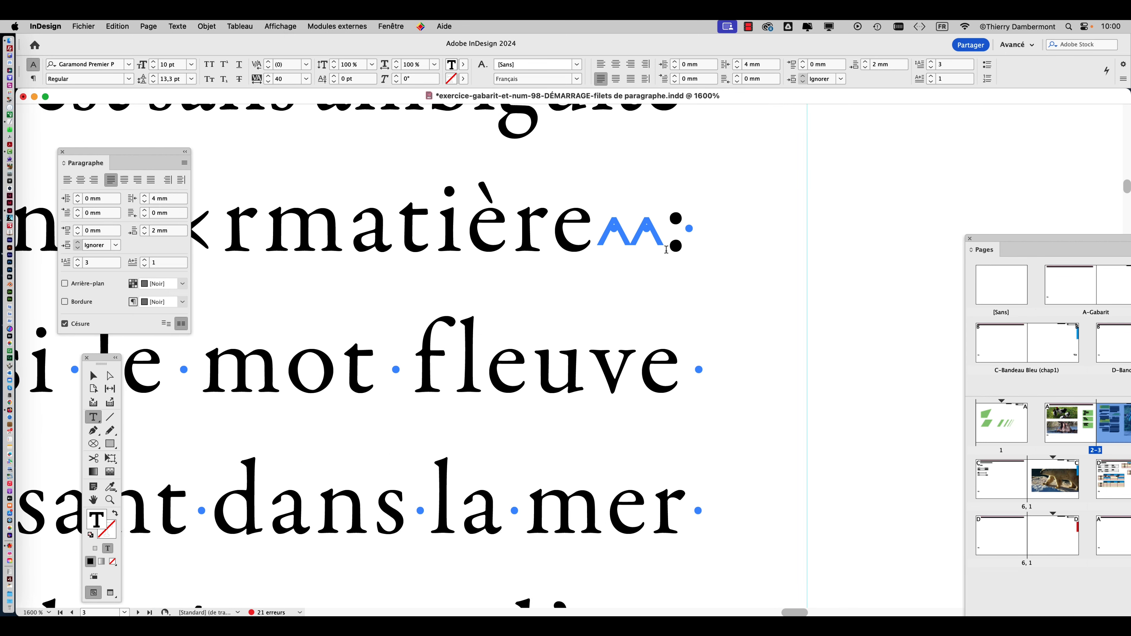
pyautogui.scroll(-3, 644, 273)
pyautogui.scroll(-1, 644, 273)
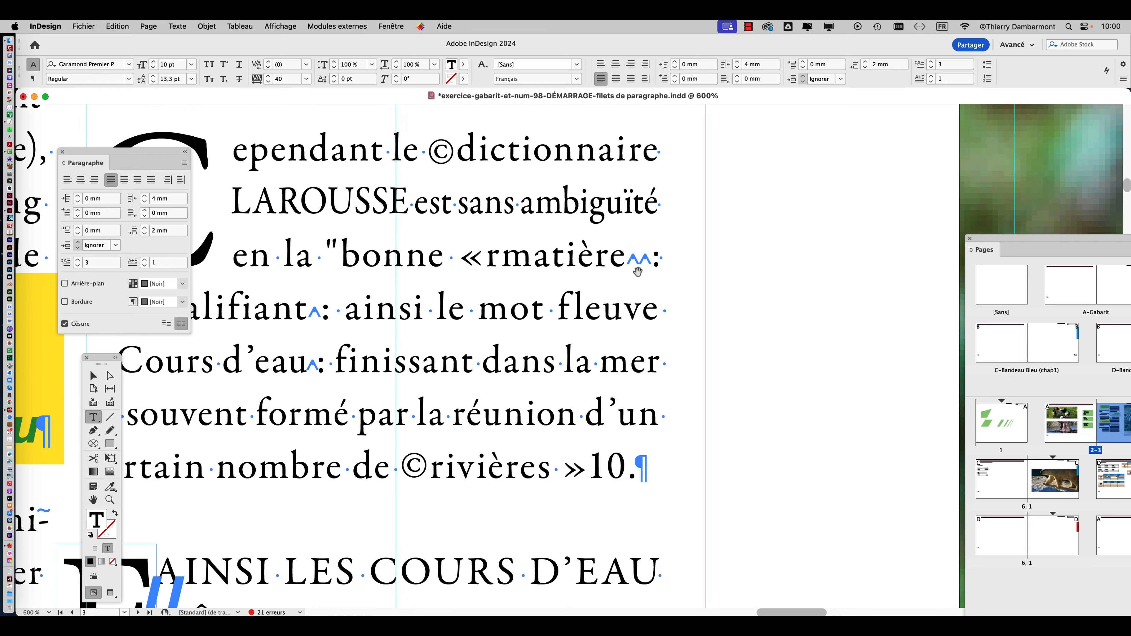